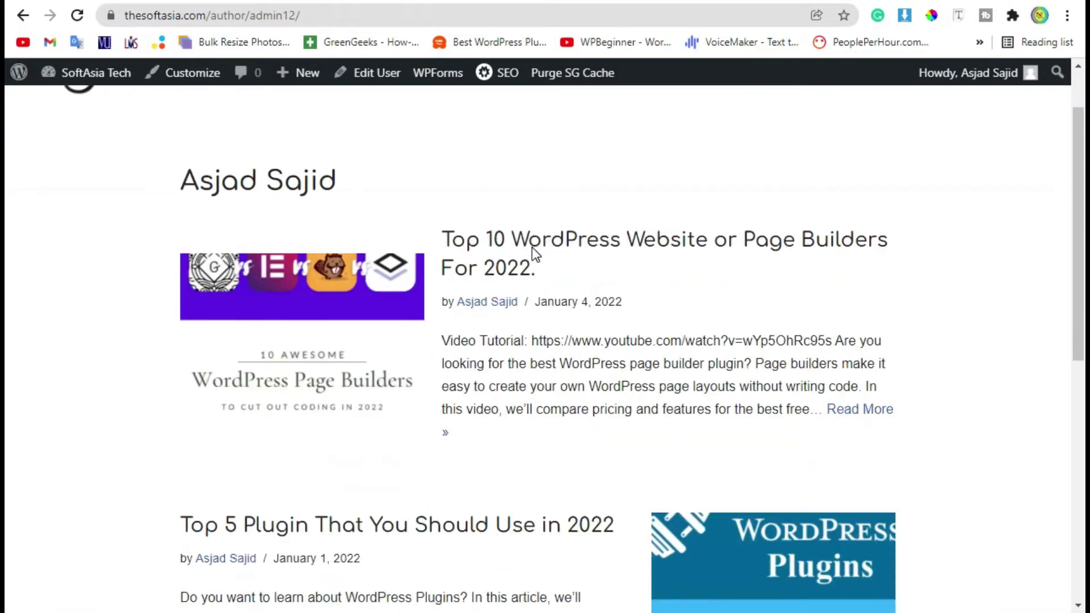
# Step: Scroll through the author archive page and highlight its title heading
pyautogui.scroll(-6, 532, 247)
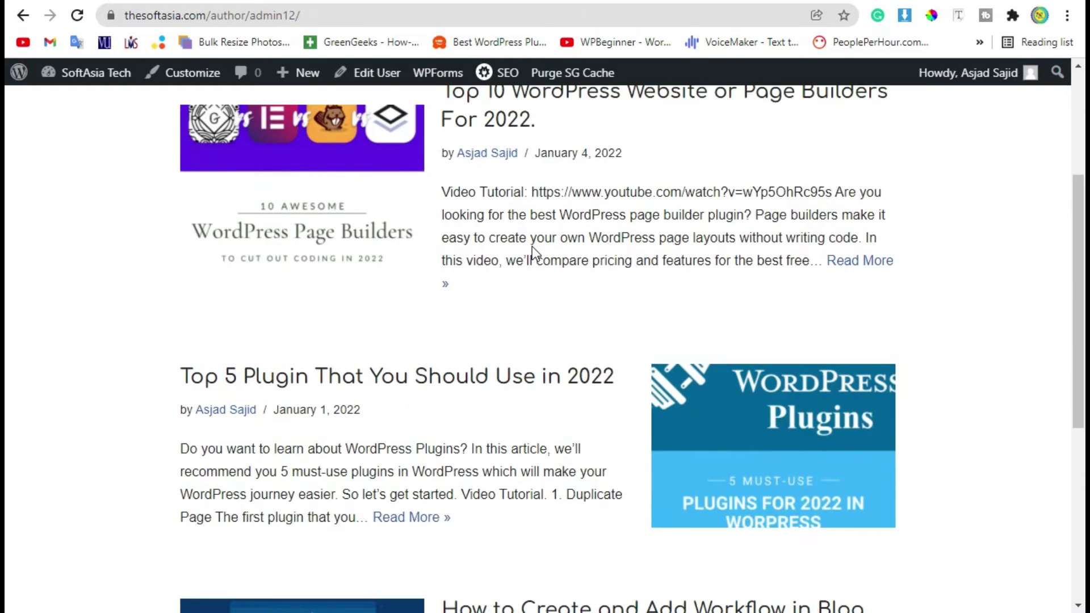
pyautogui.scroll(-3, 534, 247)
pyautogui.scroll(10, 534, 247)
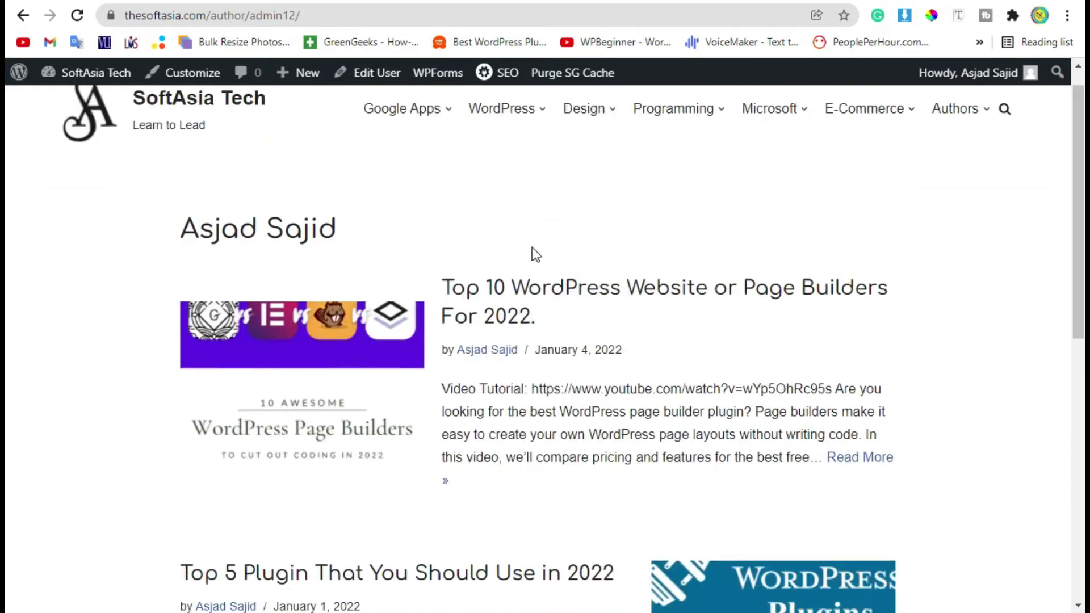
pyautogui.scroll(-2, 532, 248)
pyautogui.scroll(-8, 532, 247)
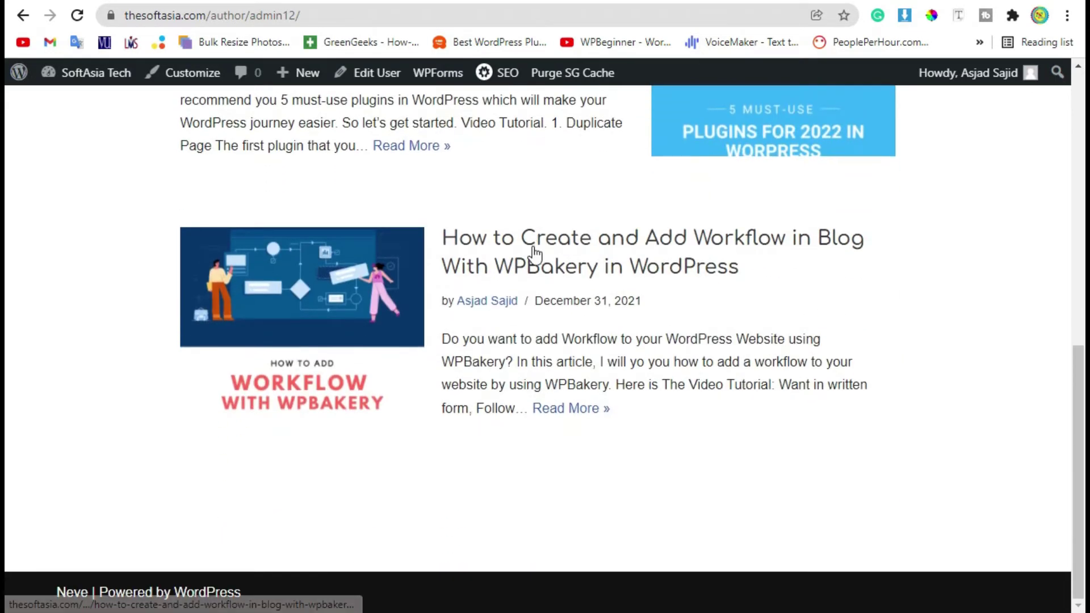
pyautogui.scroll(10, 532, 248)
pyautogui.moveTo(179, 264); pyautogui.dragTo(358, 255)
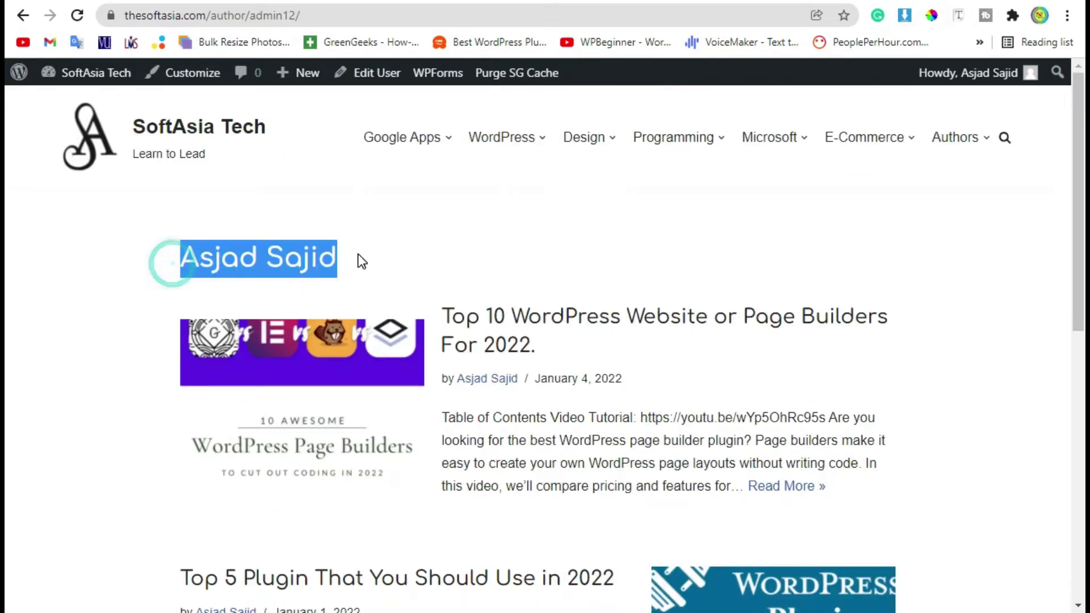
pyautogui.moveTo(972, 145)
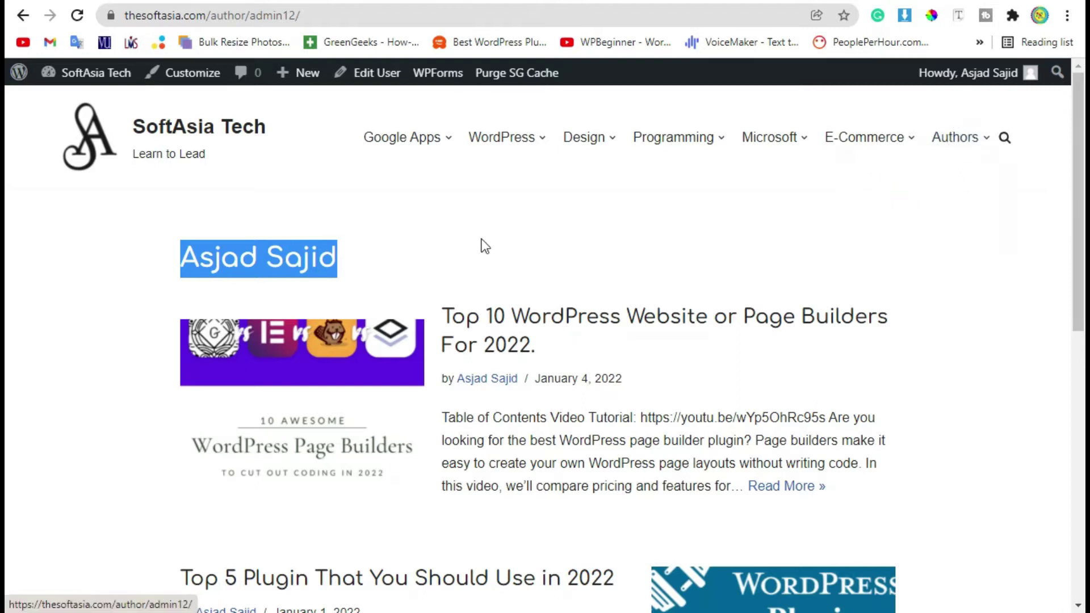
pyautogui.click(431, 243)
# Step: Select the whole author title again, then clear the page's text selection
pyautogui.moveTo(155, 260); pyautogui.dragTo(355, 265)
pyautogui.click(355, 251)
pyautogui.tripleClick(345, 253)
pyautogui.scroll(-10, 689, 469)
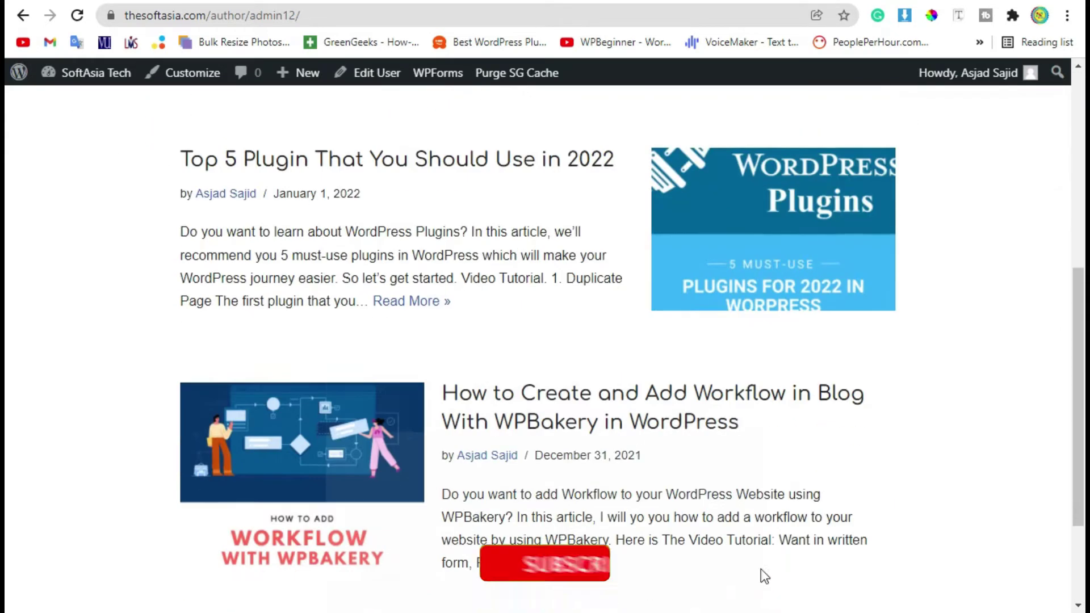
pyautogui.moveTo(760, 459); pyautogui.dragTo(175, 214)
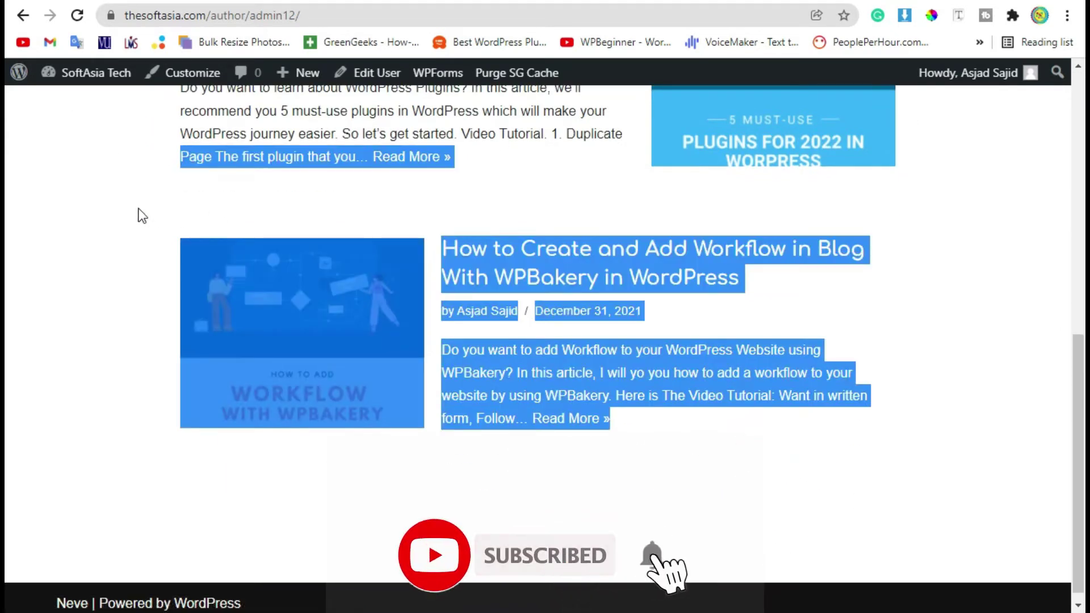
pyautogui.scroll(8, 171, 317)
pyautogui.scroll(2, 172, 310)
pyautogui.click(167, 295)
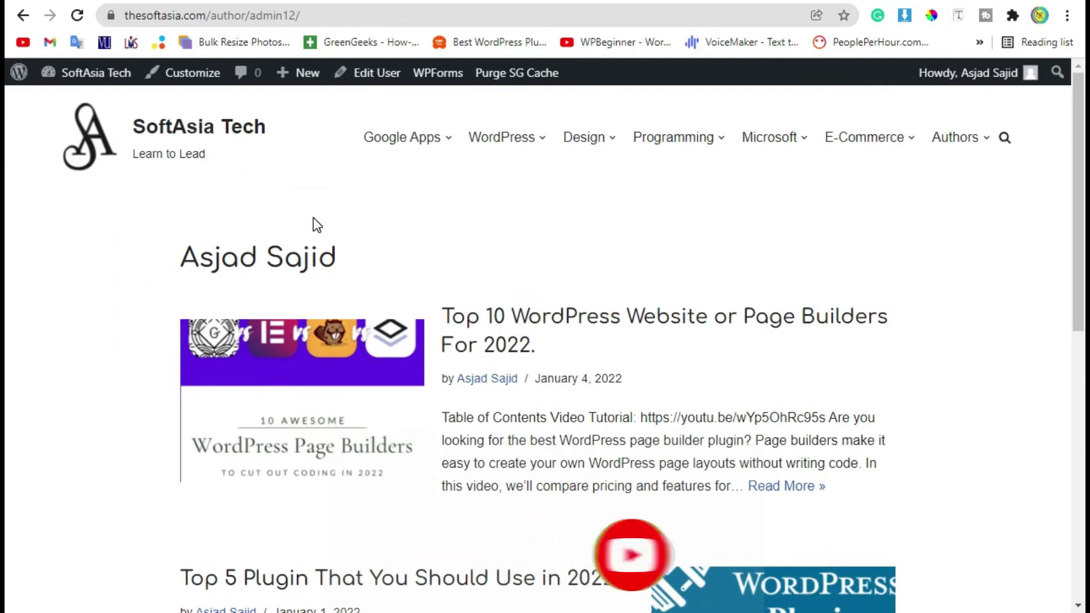
# Step: Open the admin Dashboard in a new browser tab from the admin bar
pyautogui.moveTo(88, 82)
pyautogui.rightClick(97, 103)
pyautogui.click(107, 103)
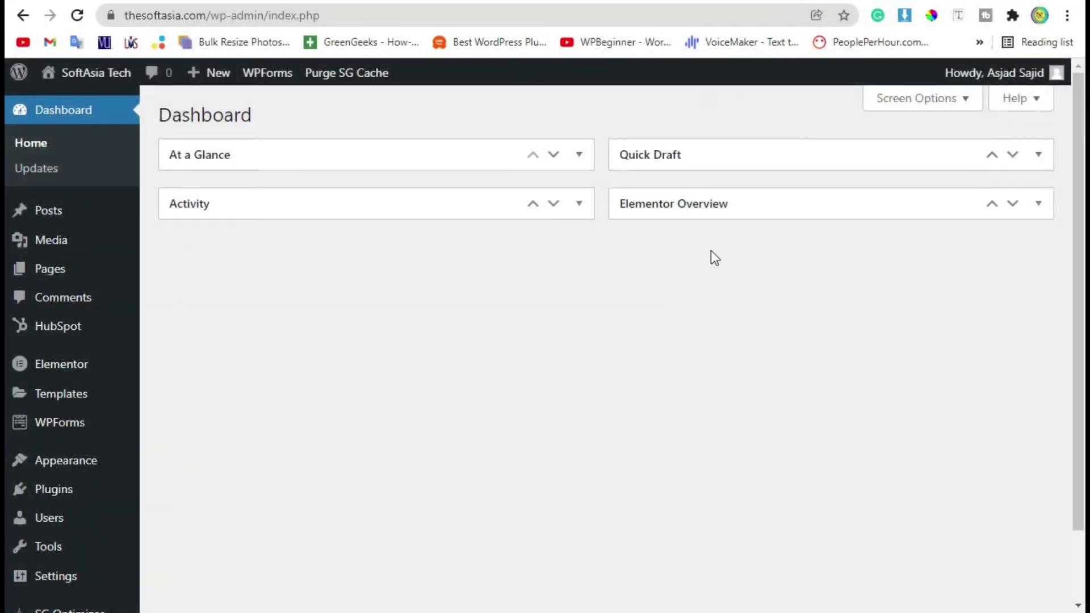
# Step: Go to Appearance > Menus to edit the Primary Menu
pyautogui.moveTo(68, 464)
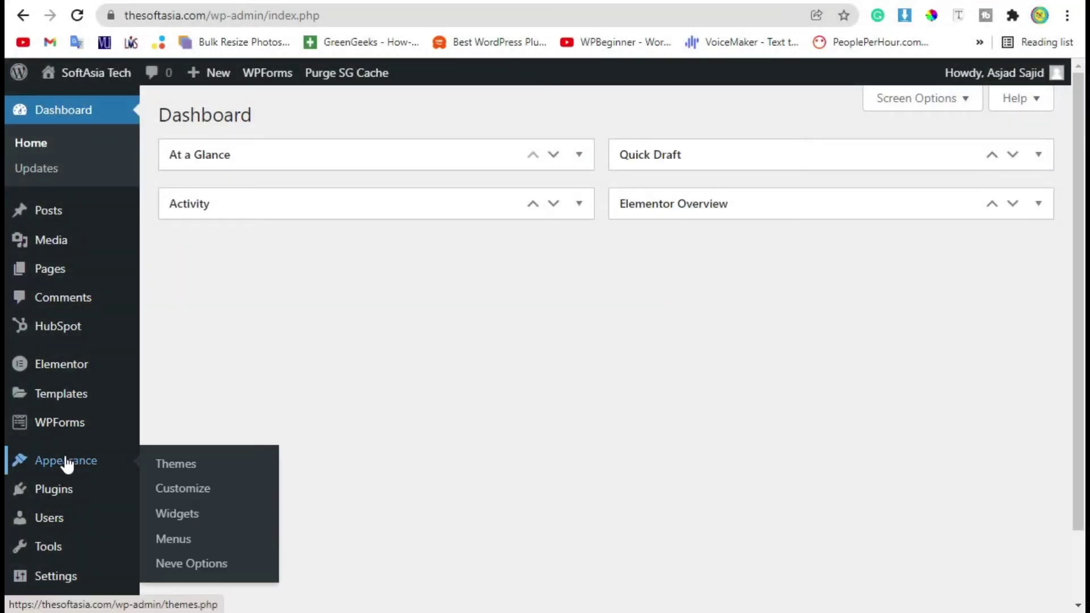
pyautogui.click(235, 547)
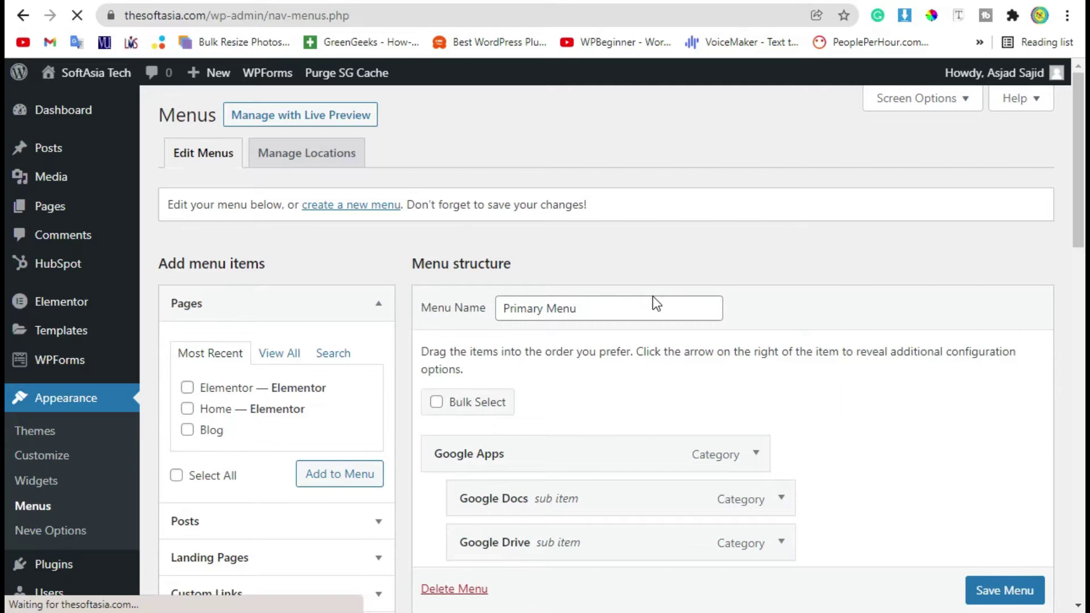
pyautogui.scroll(-6, 656, 303)
pyautogui.scroll(-6, 653, 260)
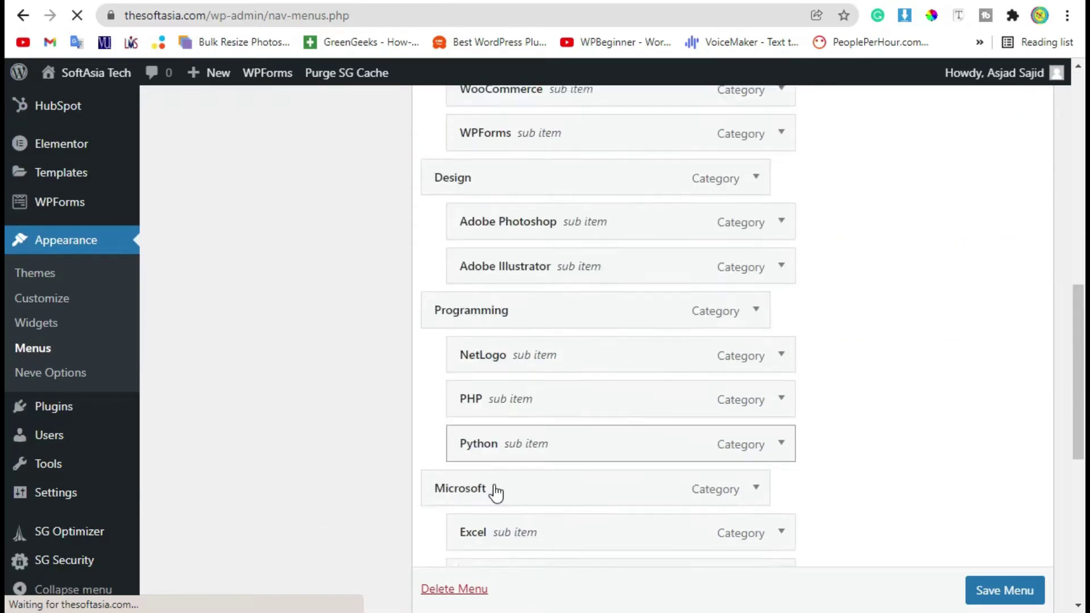
pyautogui.scroll(-7, 495, 491)
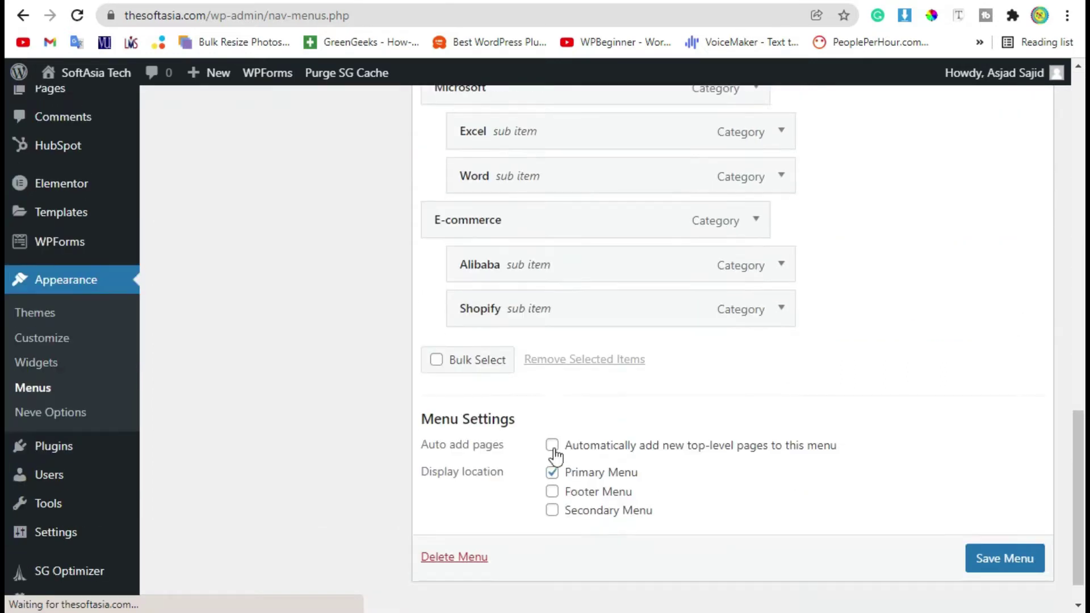
pyautogui.scroll(15, 555, 454)
pyautogui.click(267, 192)
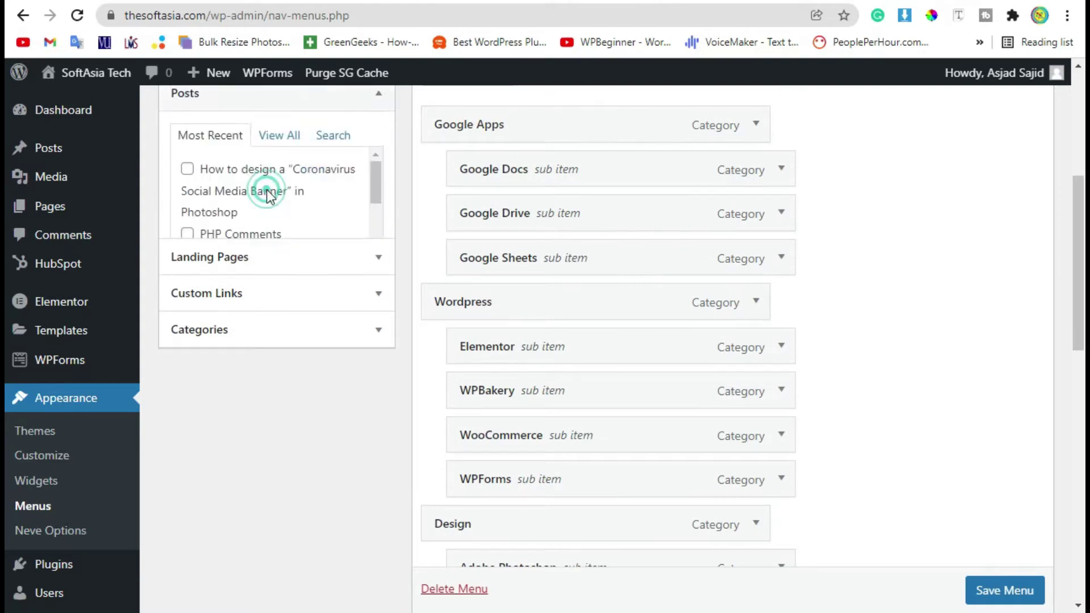
pyautogui.scroll(3, 353, 241)
pyautogui.click(361, 238)
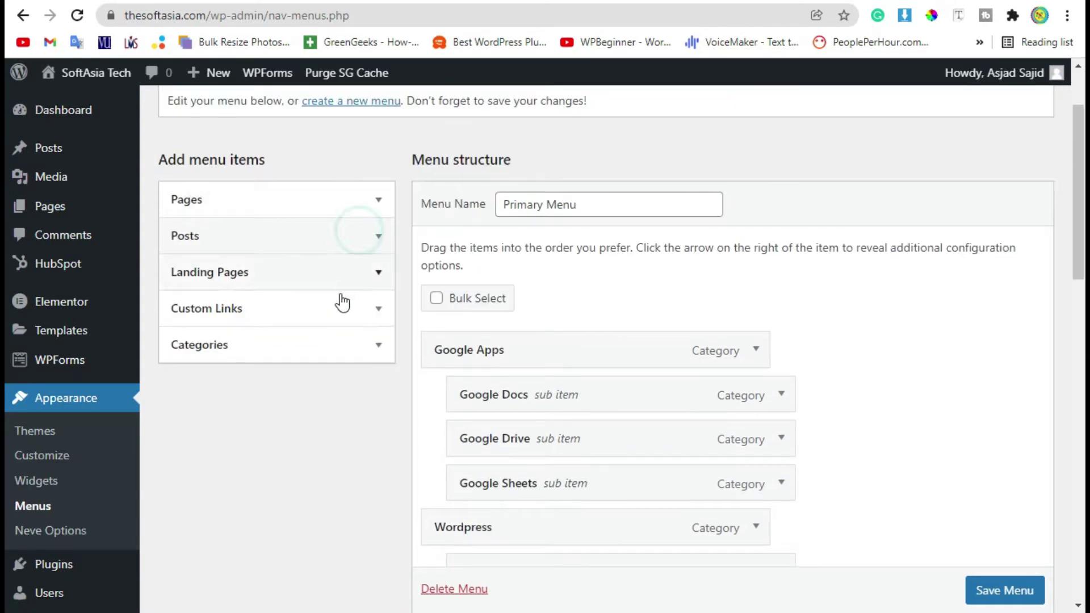
pyautogui.click(231, 345)
pyautogui.click(302, 310)
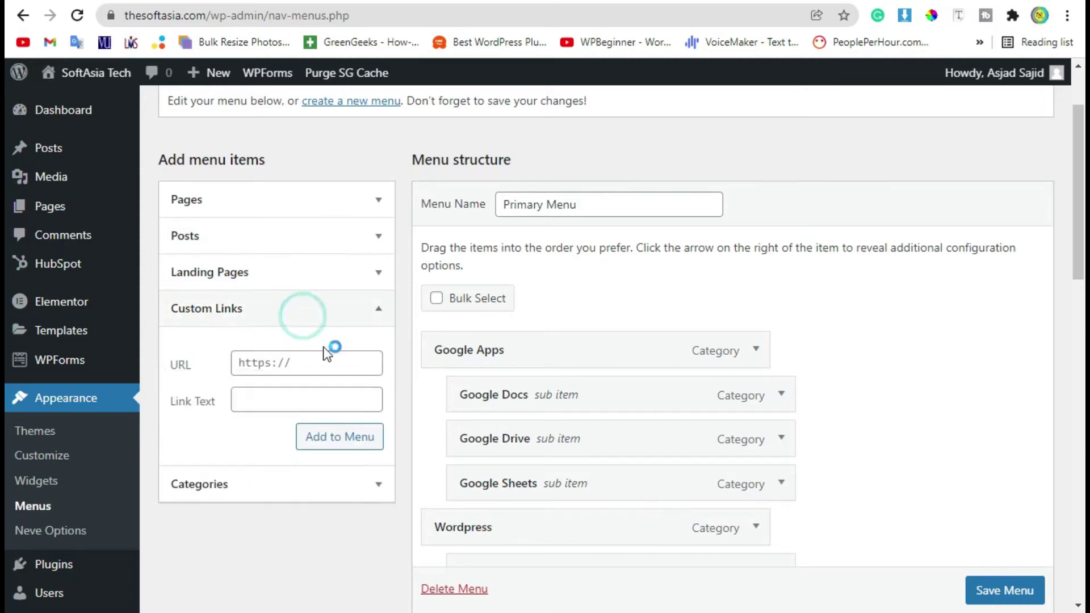
pyautogui.click(331, 306)
pyautogui.scroll(-2, 308, 434)
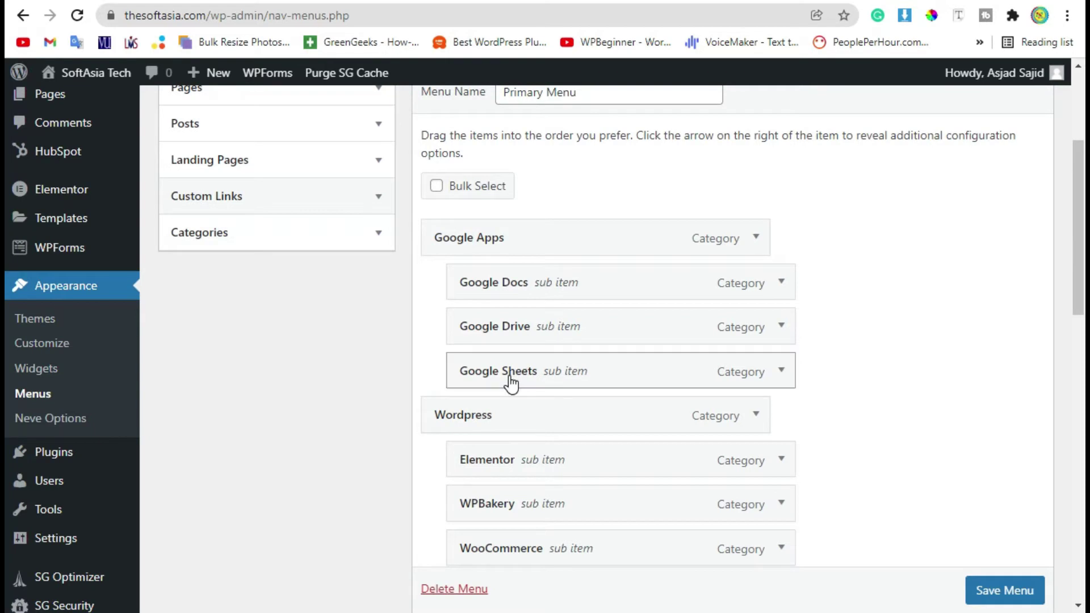
pyautogui.scroll(-4, 511, 380)
pyautogui.scroll(4, 518, 388)
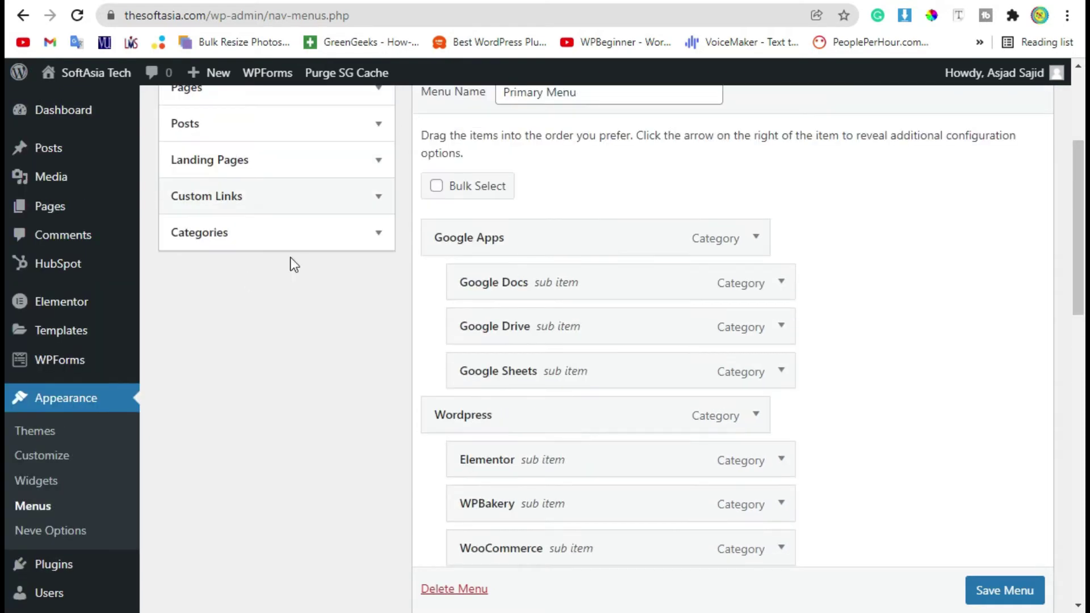
# Step: Add a custom link with link text 'Authors' and URL # to the Primary Menu
pyautogui.click(230, 200)
pyautogui.click(279, 285)
pyautogui.write('A')
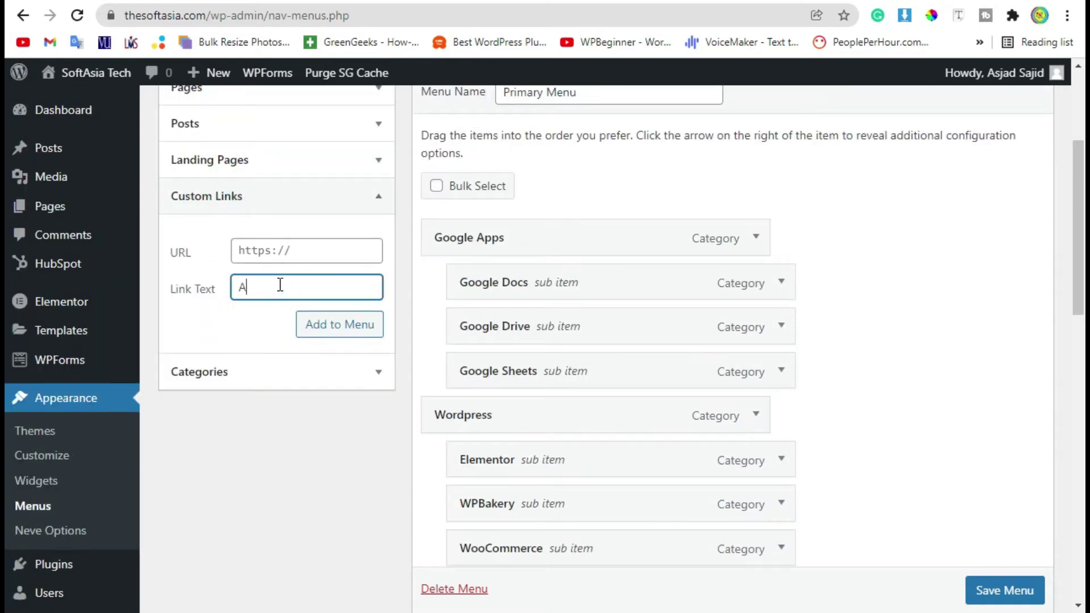
pyautogui.write('uthr')
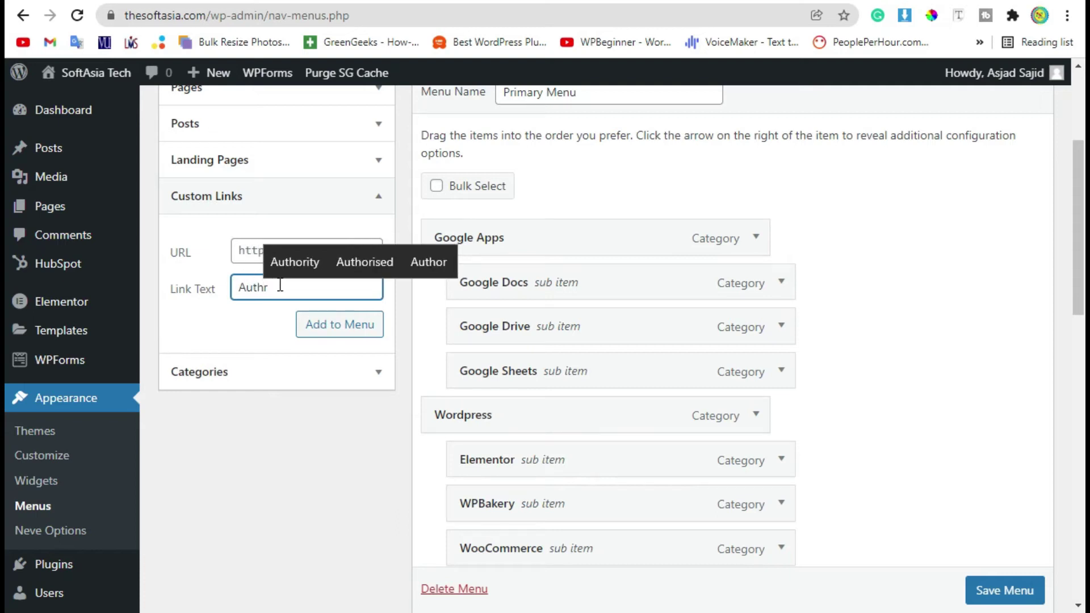
pyautogui.press('BackSpace')
pyautogui.write('or')
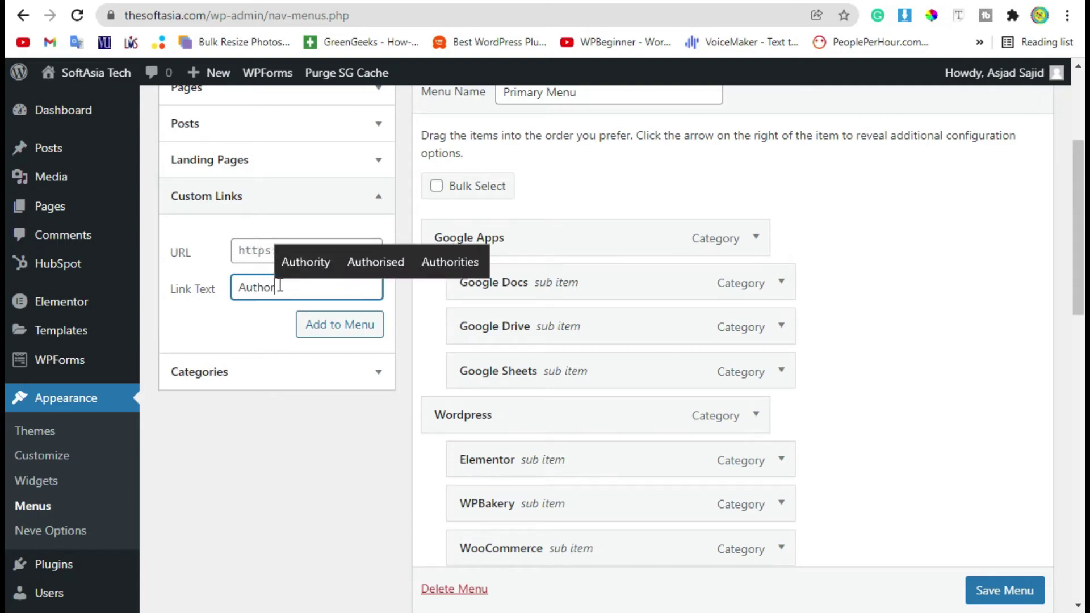
pyautogui.write('s')
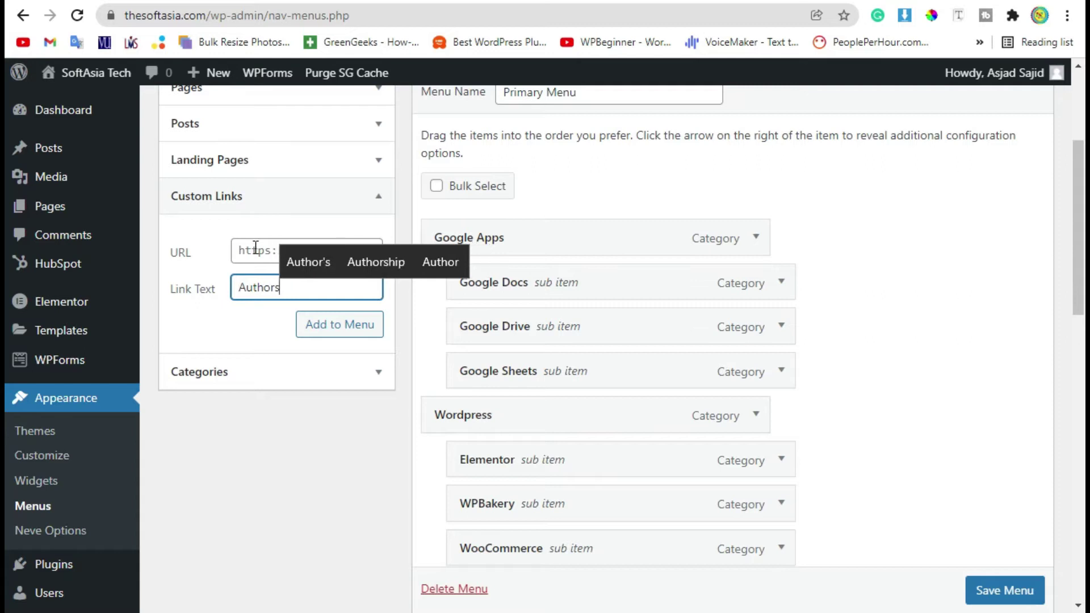
pyautogui.click(255, 248)
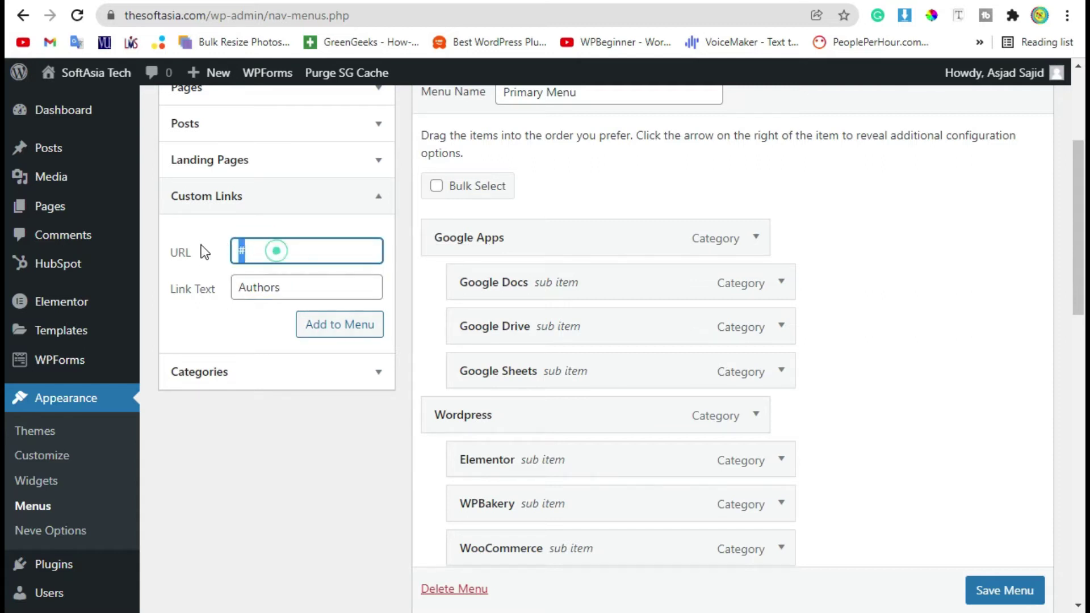
pyautogui.click(325, 332)
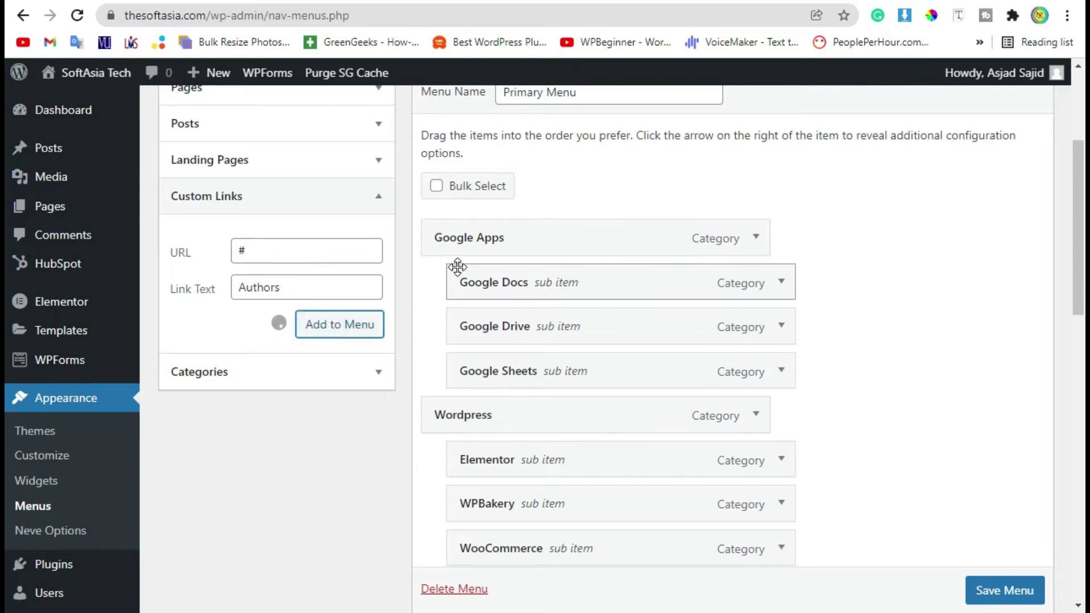
# Step: Expand and collapse the new Authors menu item's settings
pyautogui.scroll(-15, 465, 244)
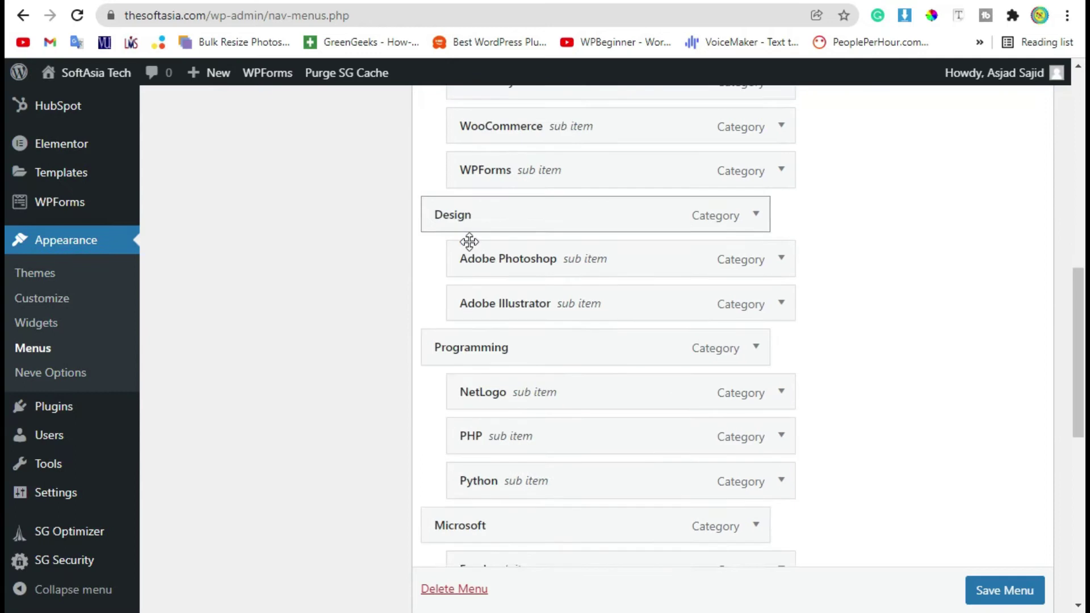
pyautogui.click(754, 273)
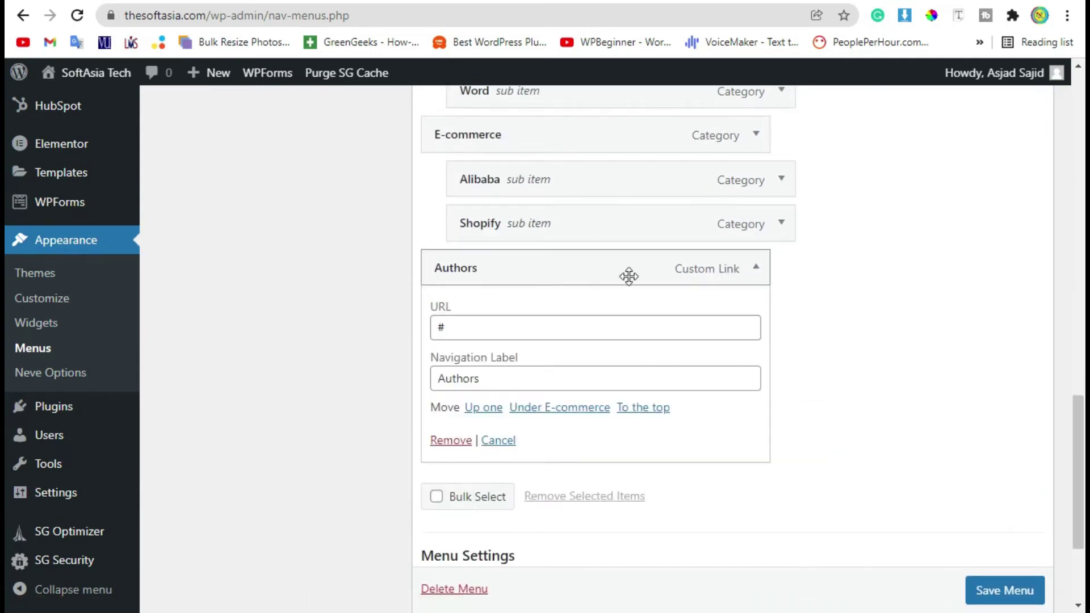
pyautogui.click(756, 264)
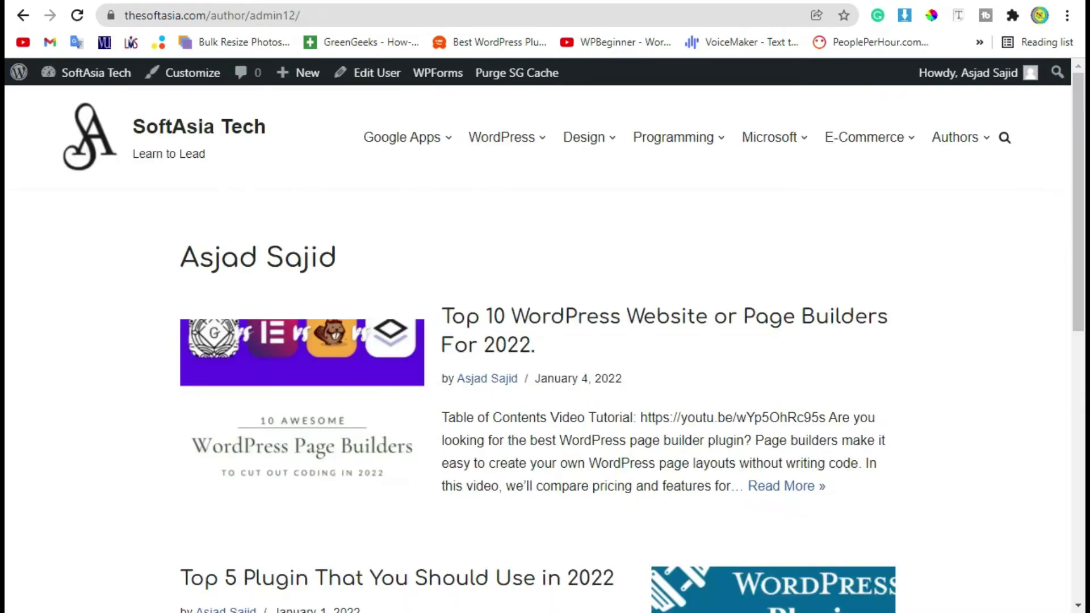
# Step: Return to the Menus editor, where Authors follows E-commerce in the Primary Menu
pyautogui.moveTo(948, 138)
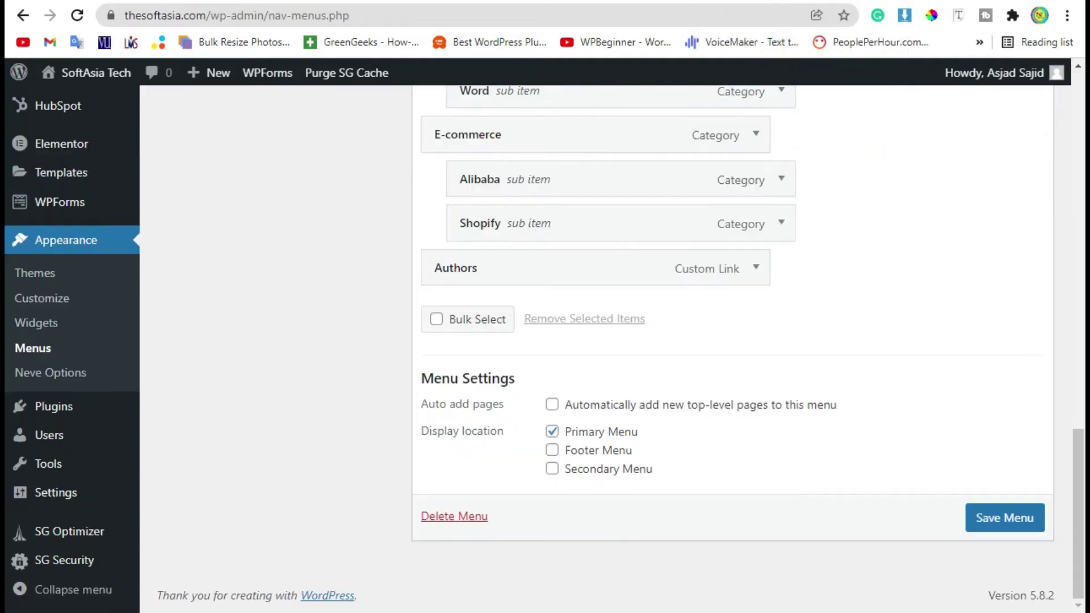
# Step: From All Users, open the administrator's author archive and select their name heading
pyautogui.moveTo(134, 445)
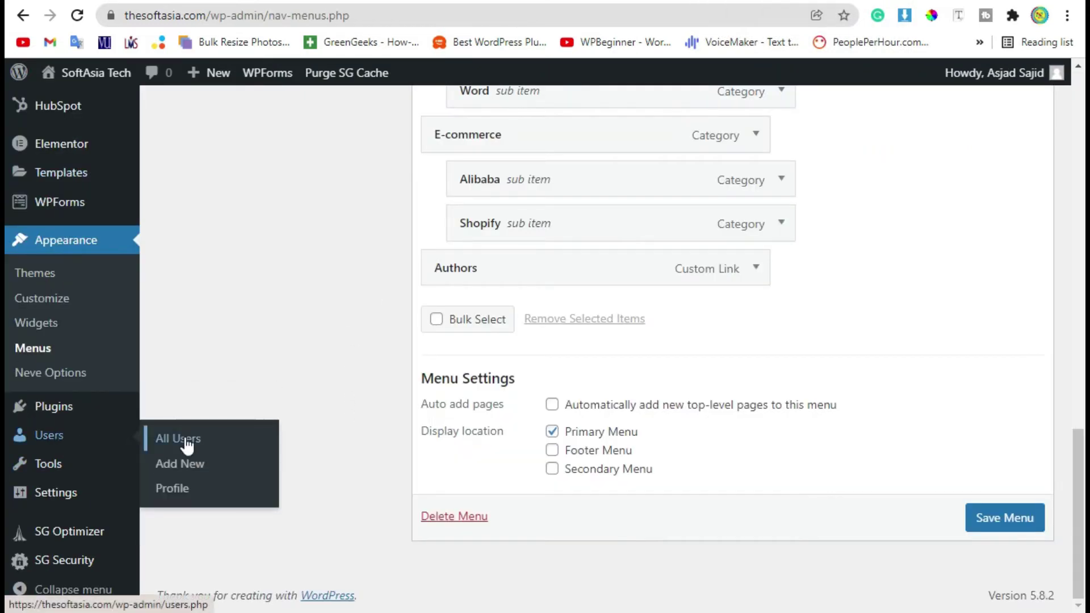
pyautogui.click(203, 423)
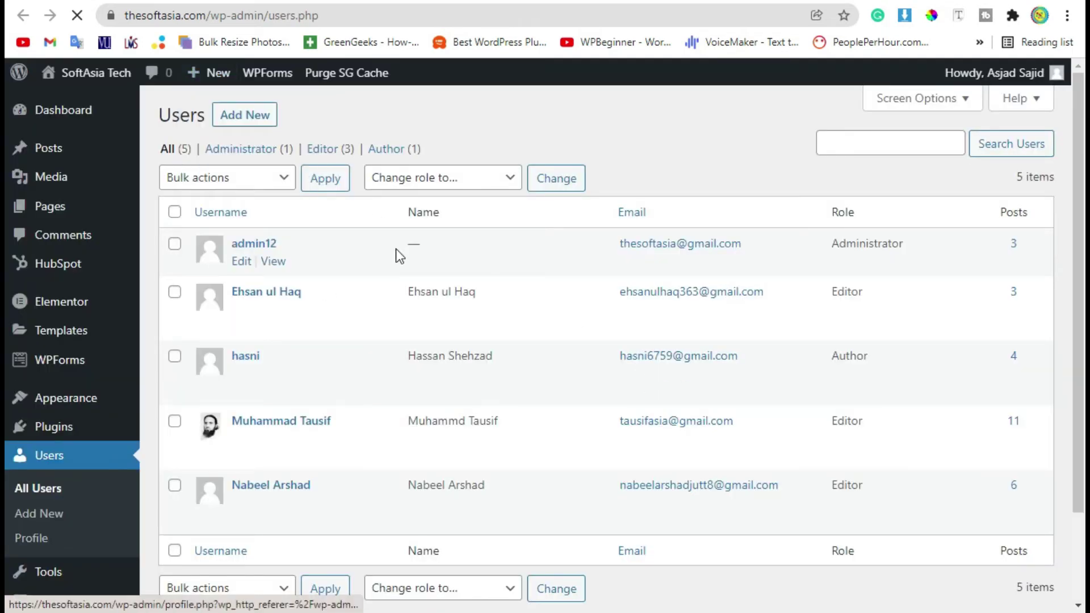
pyautogui.click(273, 262)
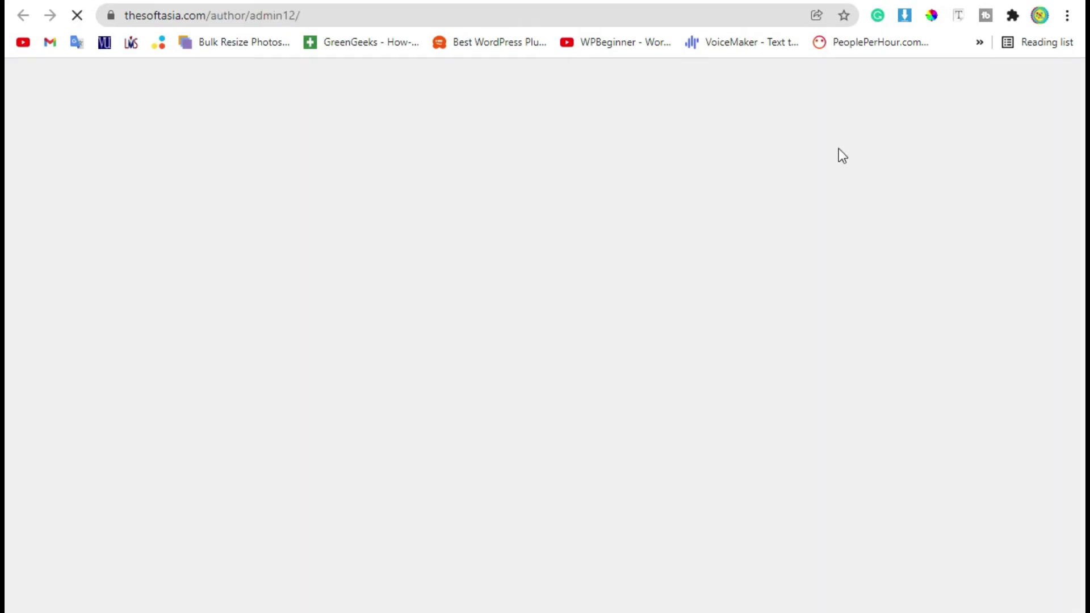
pyautogui.moveTo(325, 263); pyautogui.dragTo(157, 262)
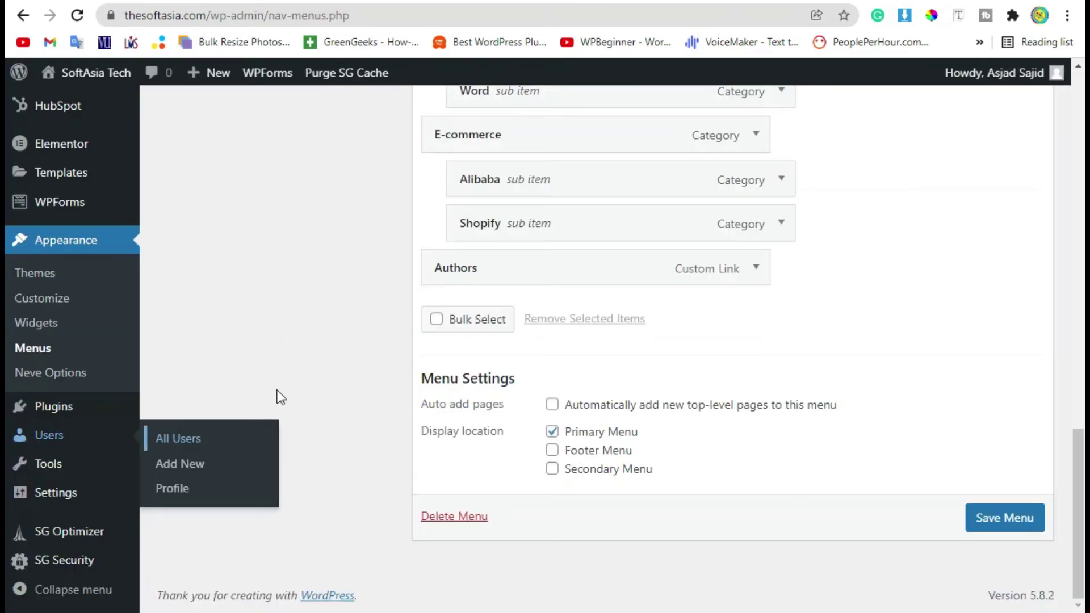
# Step: Add a custom link labelled with the administrator's name and their archive URL
pyautogui.scroll(10, 275, 396)
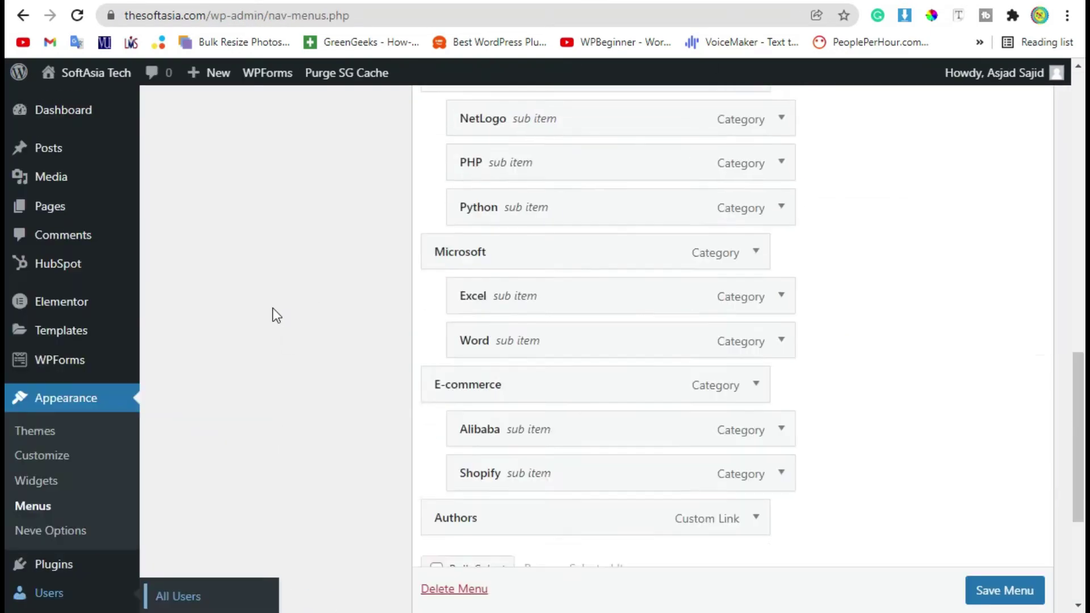
pyautogui.click(271, 466)
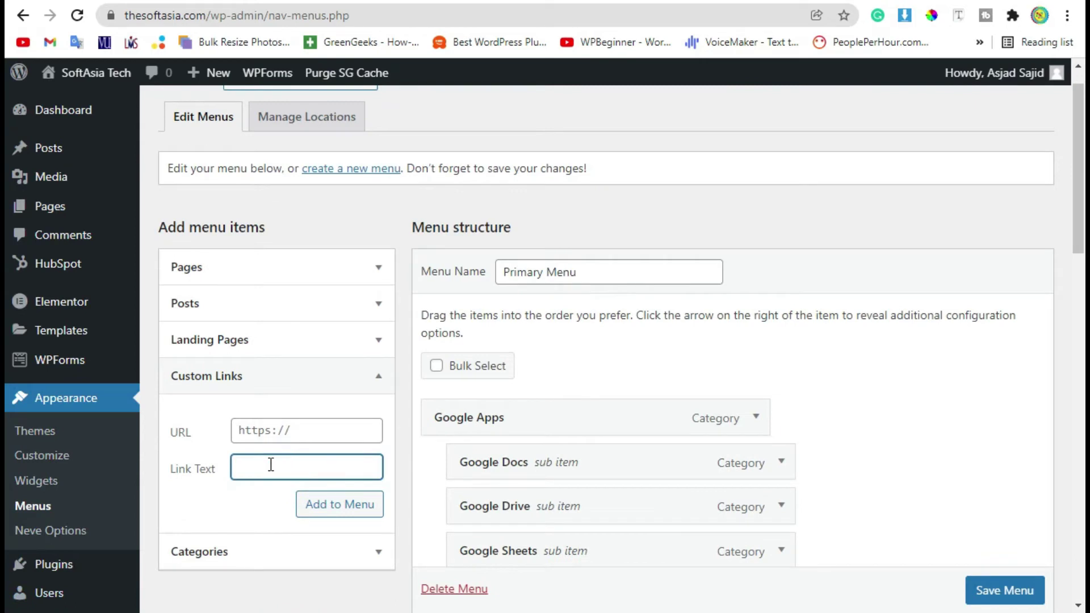
pyautogui.click(292, 429)
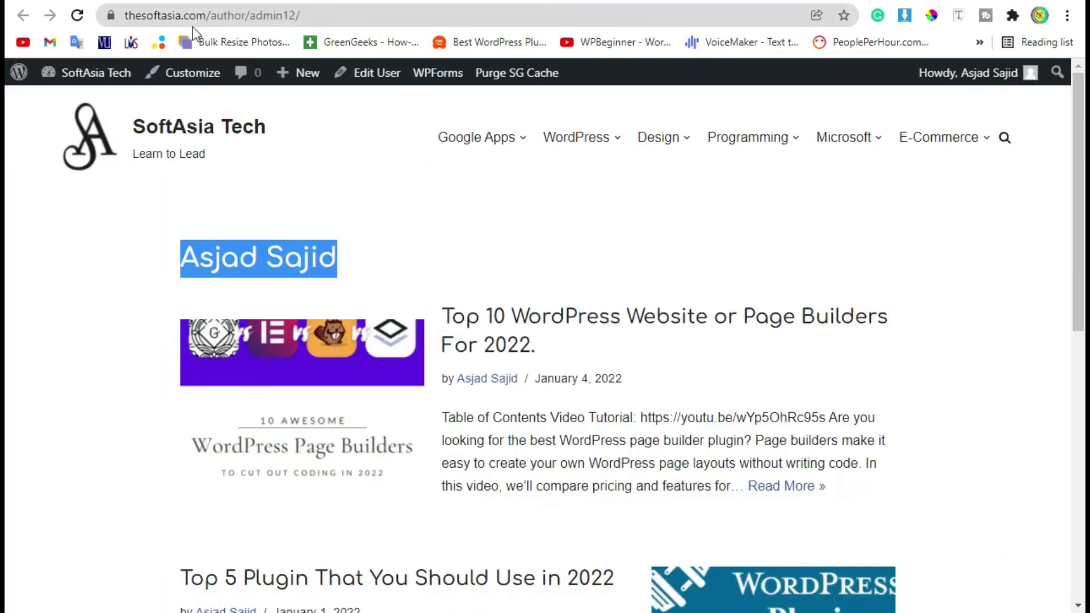
pyautogui.click(184, 14)
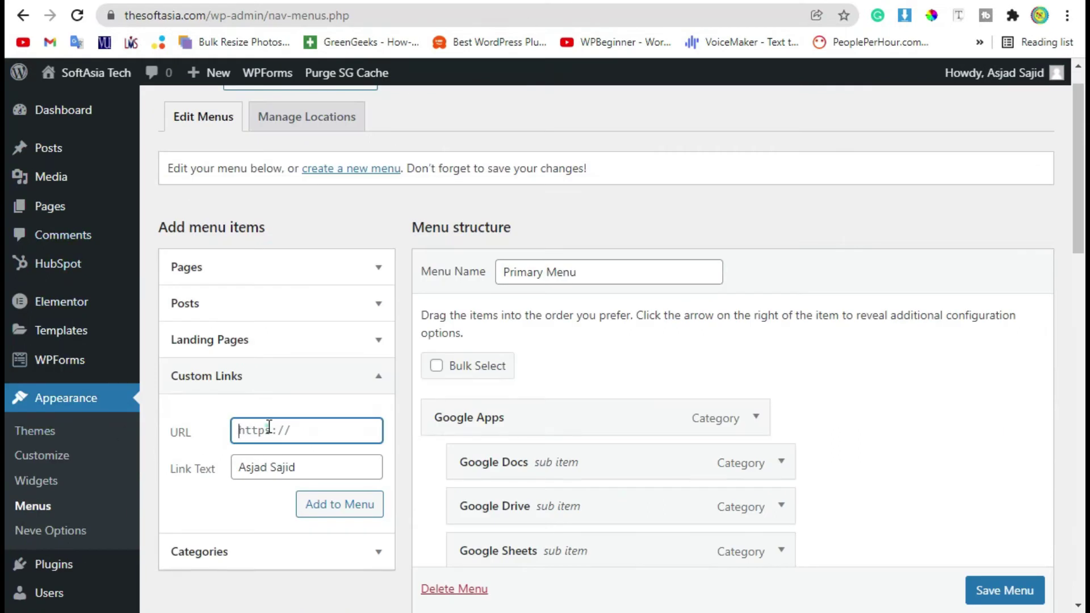
pyautogui.click(269, 426)
pyautogui.click(179, 435)
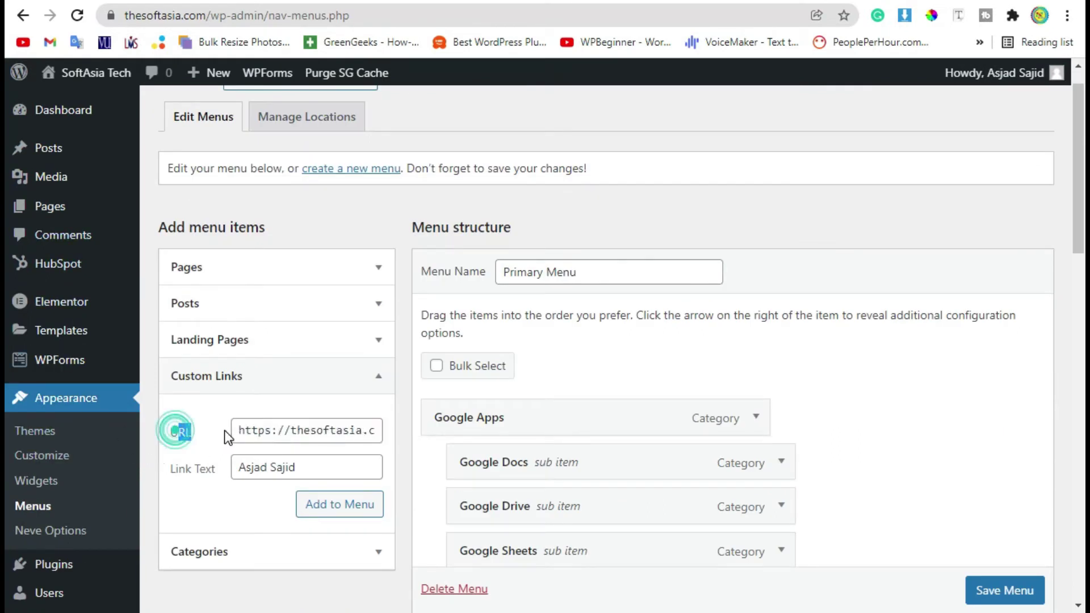
pyautogui.click(316, 506)
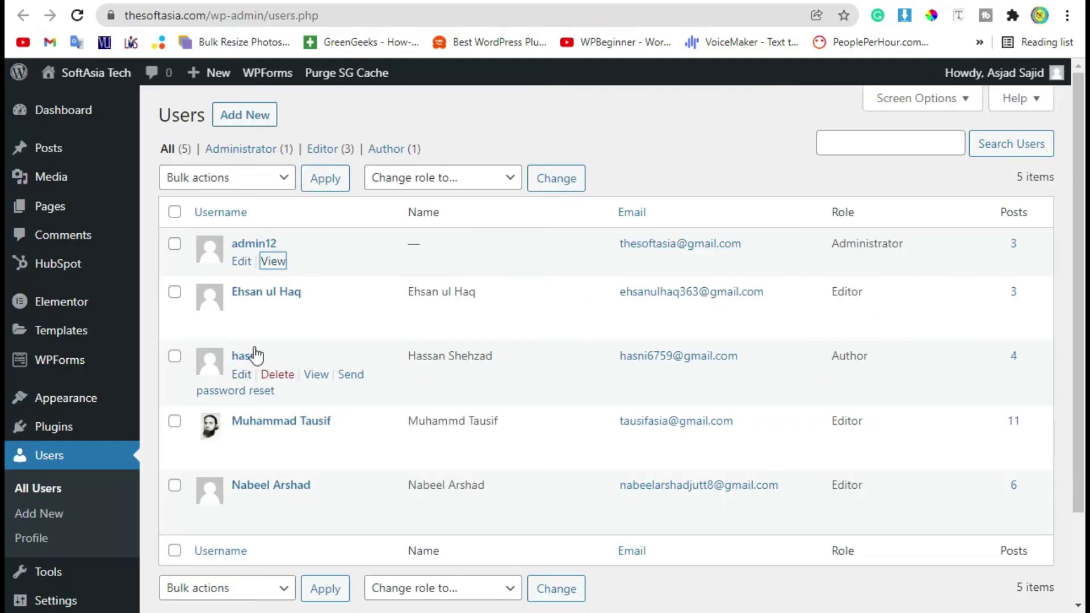
# Step: Copy the second author's name from their archive page into the custom link label
pyautogui.click(315, 309)
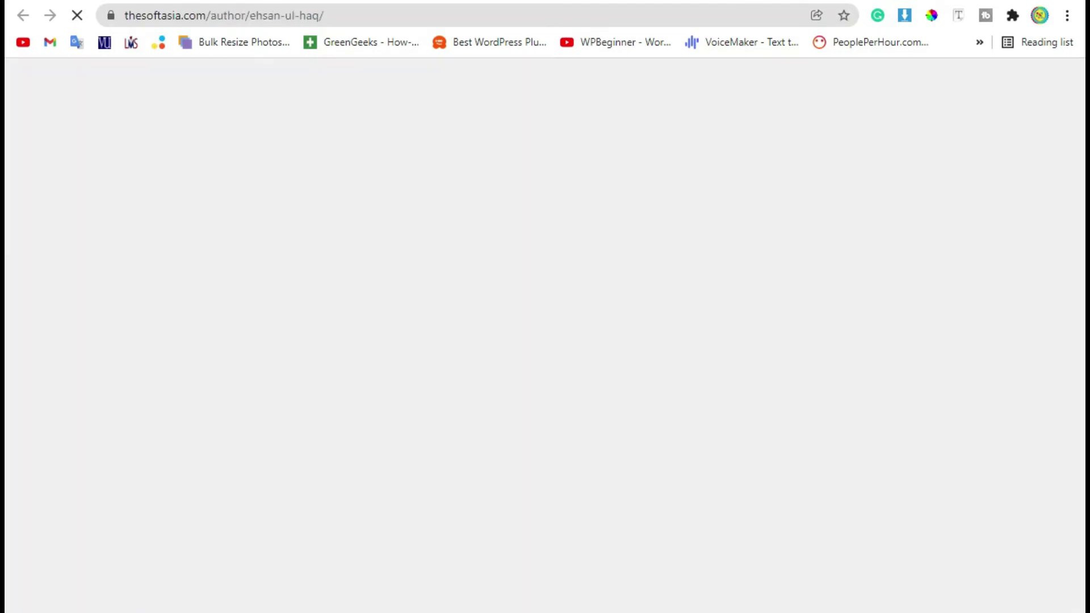
pyautogui.moveTo(386, 254); pyautogui.dragTo(147, 264)
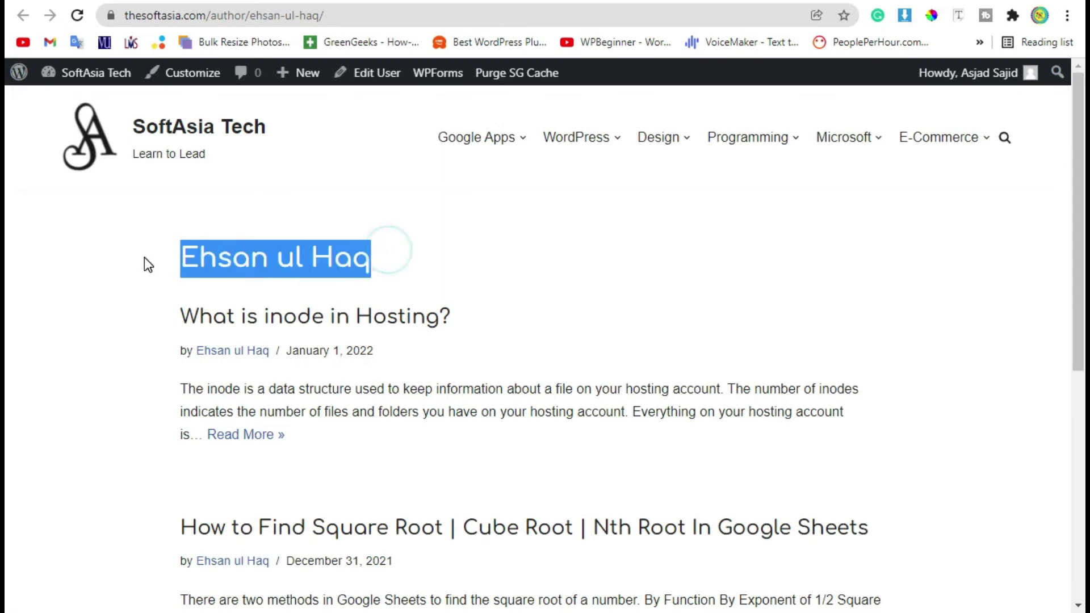
pyautogui.hotkey('ctrl', 'c')
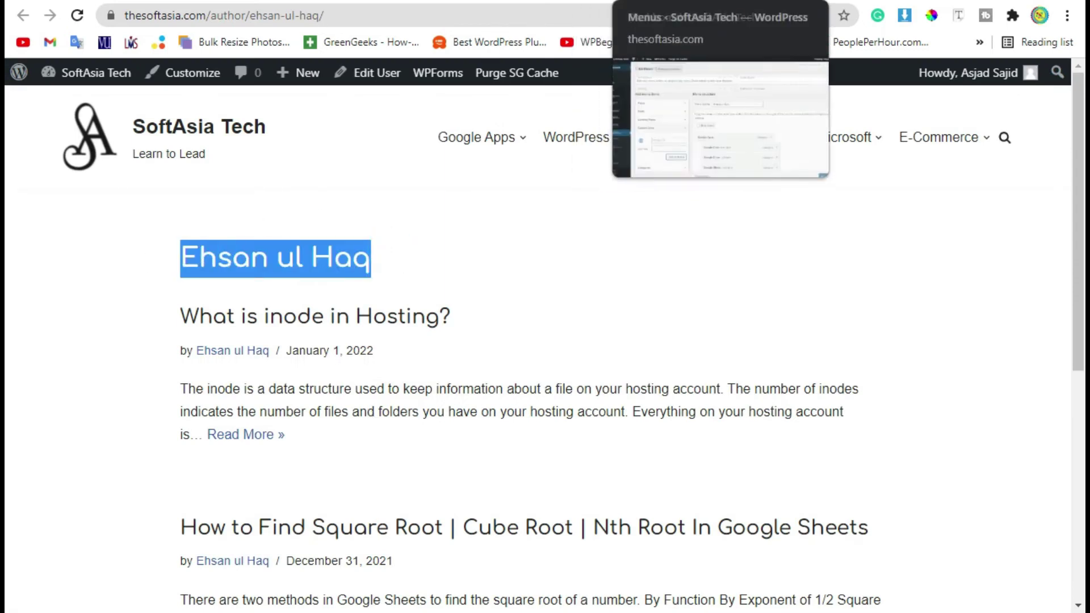
pyautogui.click(624, 1)
pyautogui.click(292, 467)
pyautogui.hotkey('ctrl', 'v')
# Step: Paste the second author's archive address as the URL and add the link
pyautogui.click(302, 425)
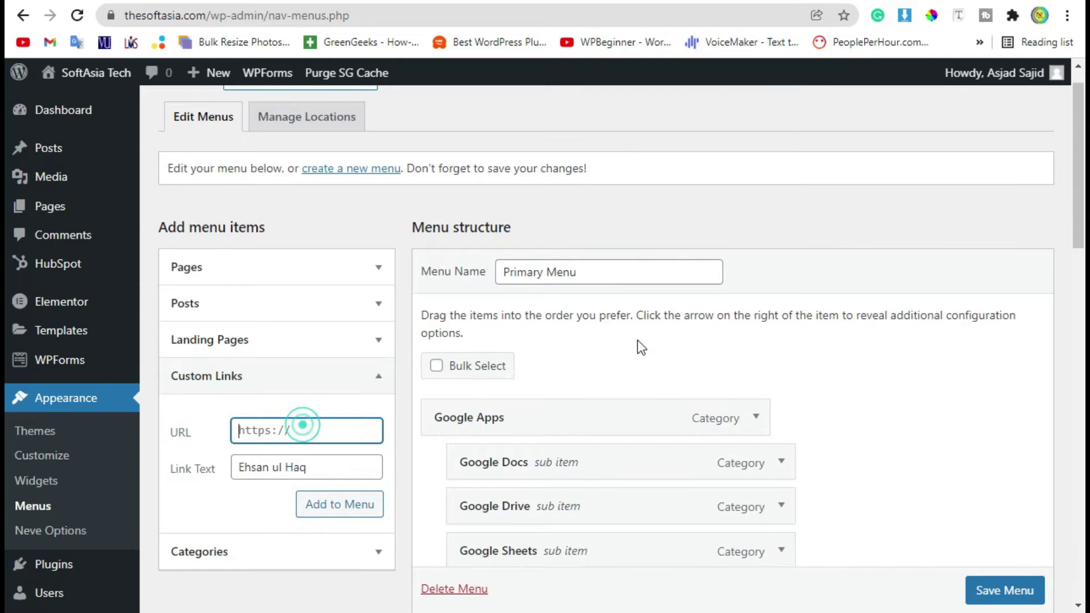
pyautogui.hotkey('ctrl', 'shift', 'Tab')
pyautogui.click(329, 17)
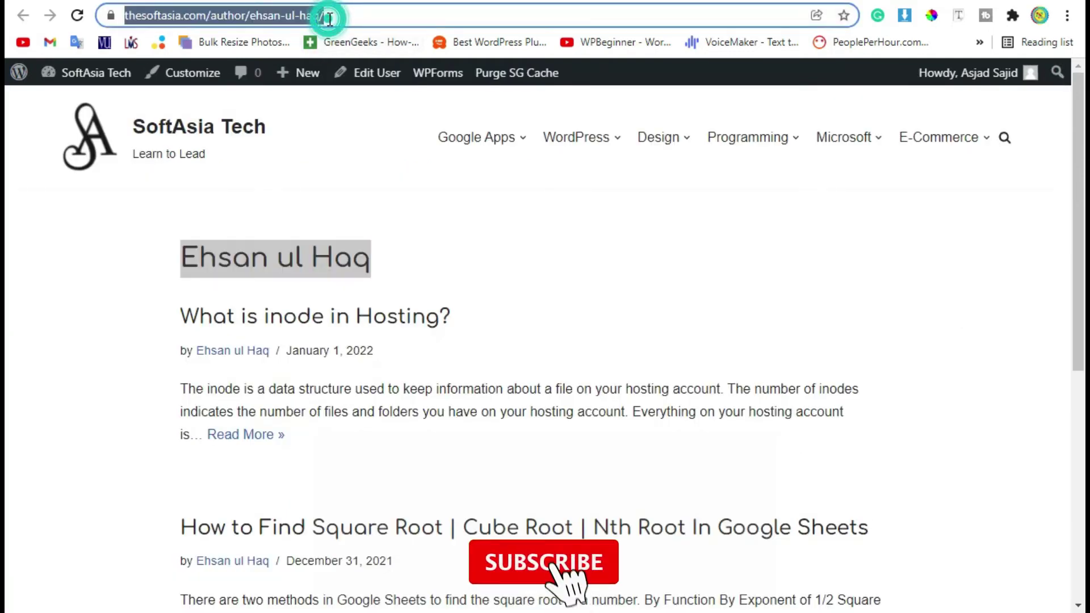
pyautogui.hotkey('ctrl', 'c')
pyautogui.hotkey('ctrl', 'Tab')
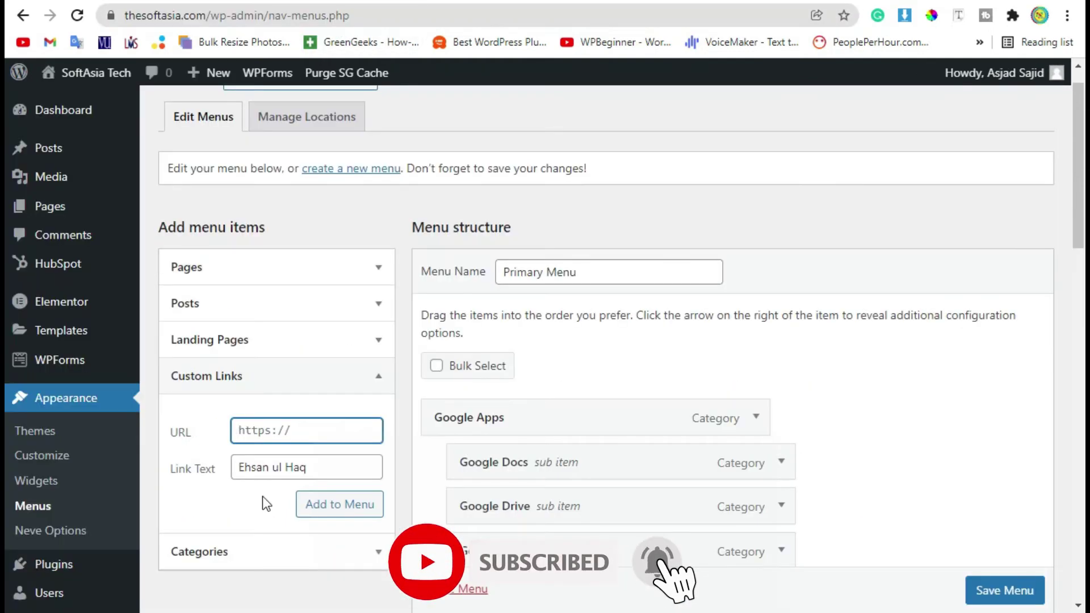
pyautogui.hotkey('ctrl', 'v')
pyautogui.click(350, 514)
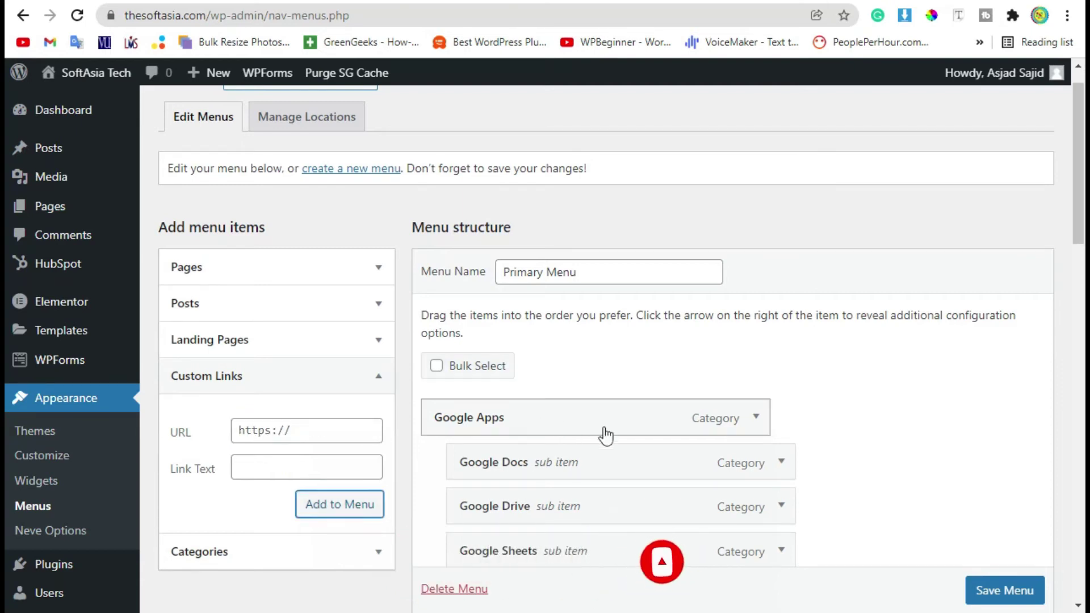
pyautogui.scroll(-2, 625, 477)
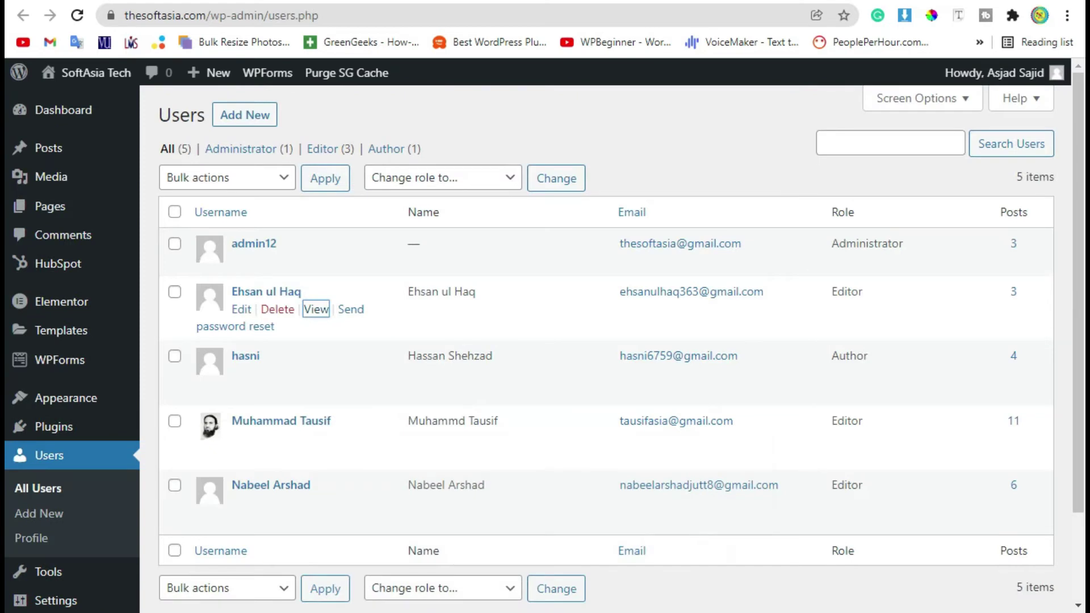
# Step: Paste the third author's name as the link label and select their archive address
pyautogui.click(317, 372)
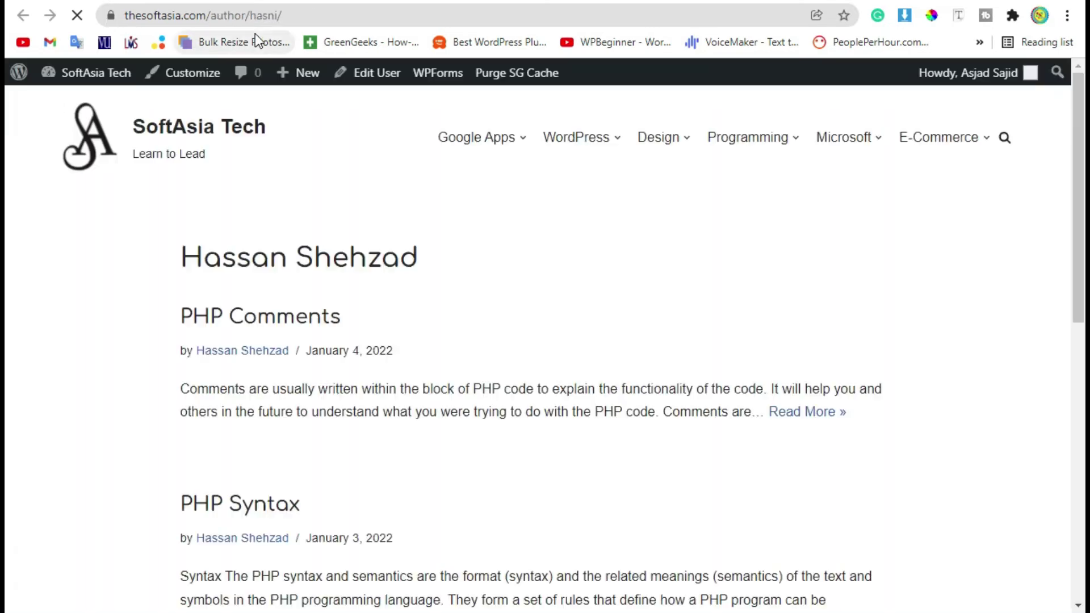
pyautogui.moveTo(284, 245); pyautogui.dragTo(154, 246)
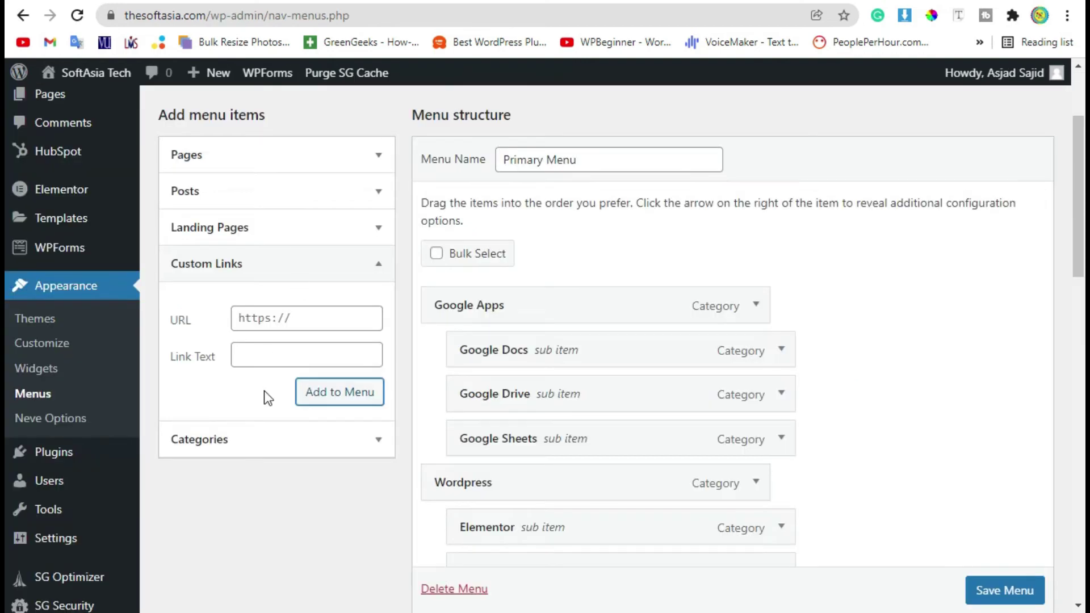
pyautogui.click(272, 355)
pyautogui.hotkey('ctrl', 'v')
pyautogui.moveTo(170, 358); pyautogui.dragTo(251, 337)
pyautogui.click(275, 318)
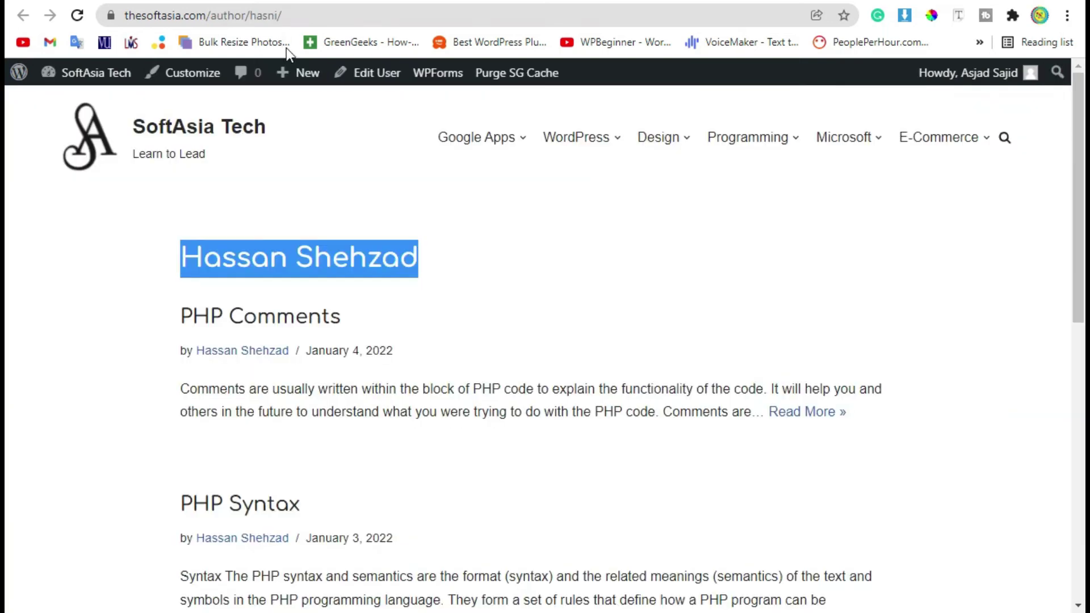
pyautogui.click(298, 15)
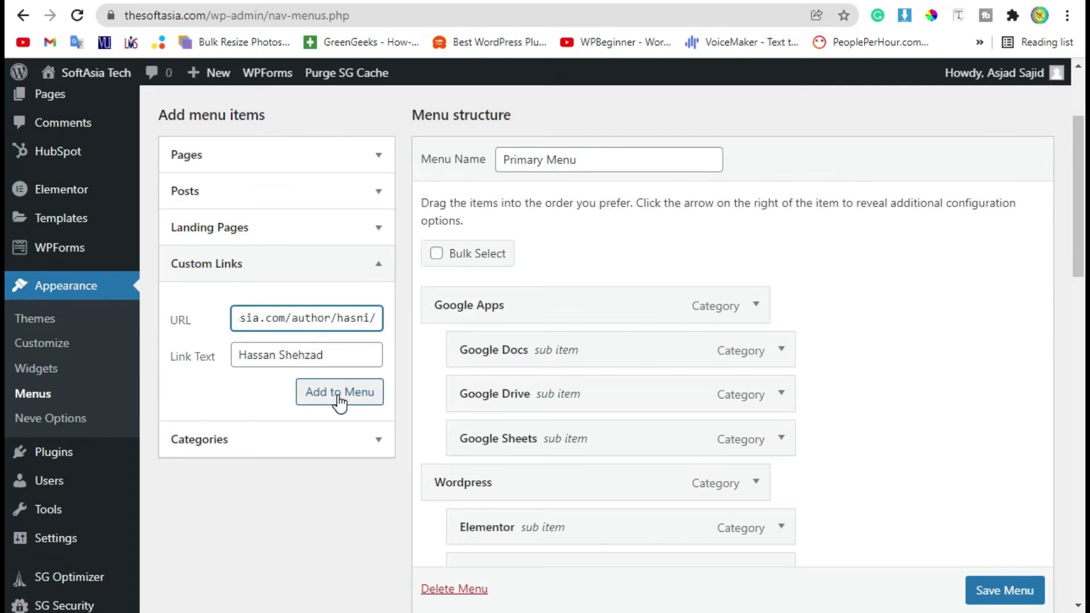
# Step: Add the third author custom link to the Primary Menu
pyautogui.click(339, 399)
pyautogui.scroll(-13, 487, 414)
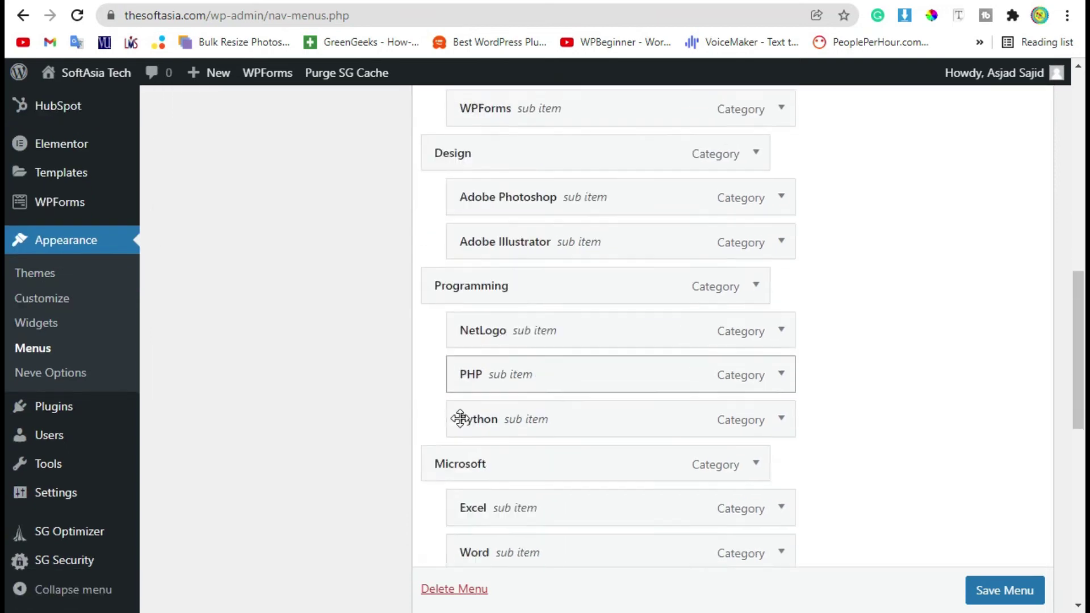
pyautogui.scroll(-10, 460, 419)
# Step: Drag the author links beneath Authors as sub items and save the menu
pyautogui.moveTo(498, 211); pyautogui.dragTo(473, 195)
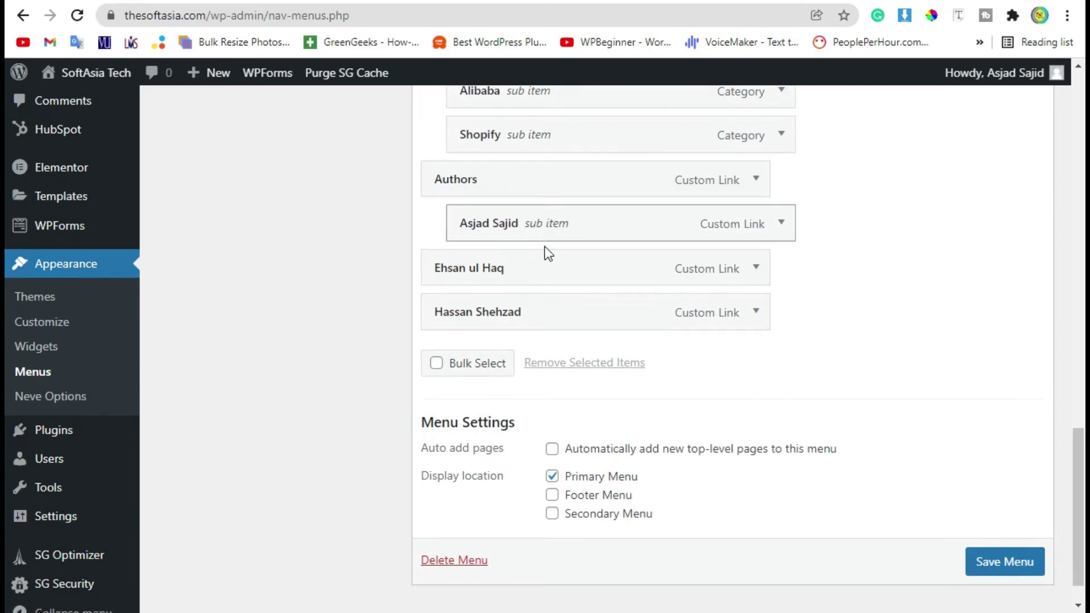
pyautogui.moveTo(518, 271); pyautogui.dragTo(499, 366)
pyautogui.scroll(-2, 328, 341)
pyautogui.click(983, 521)
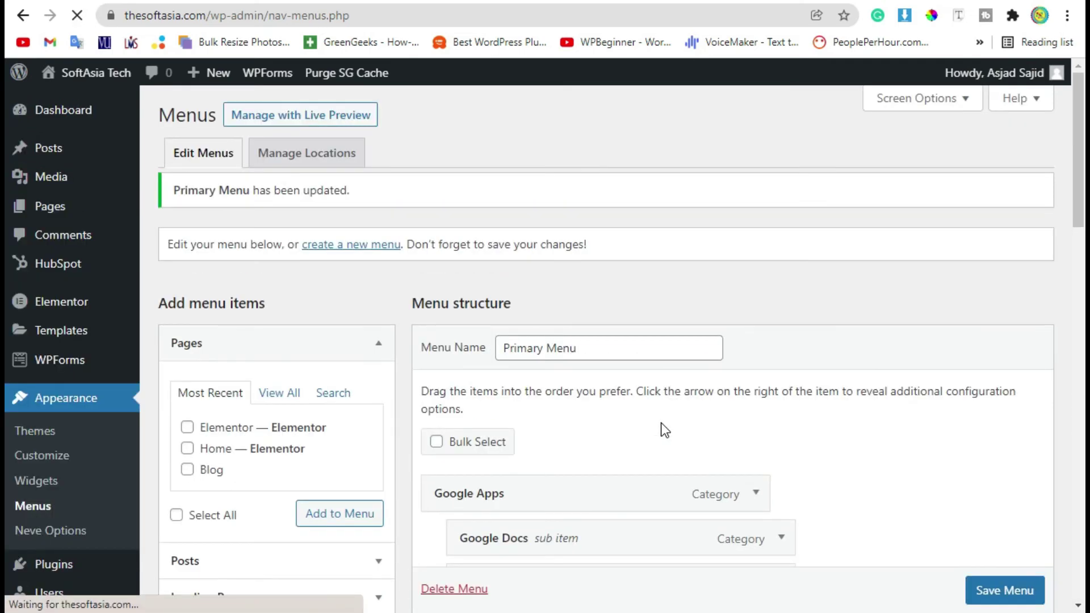
# Step: On the live site, open the third author's archive from the Authors dropdown
pyautogui.scroll(-3, 641, 432)
pyautogui.scroll(-20, 629, 441)
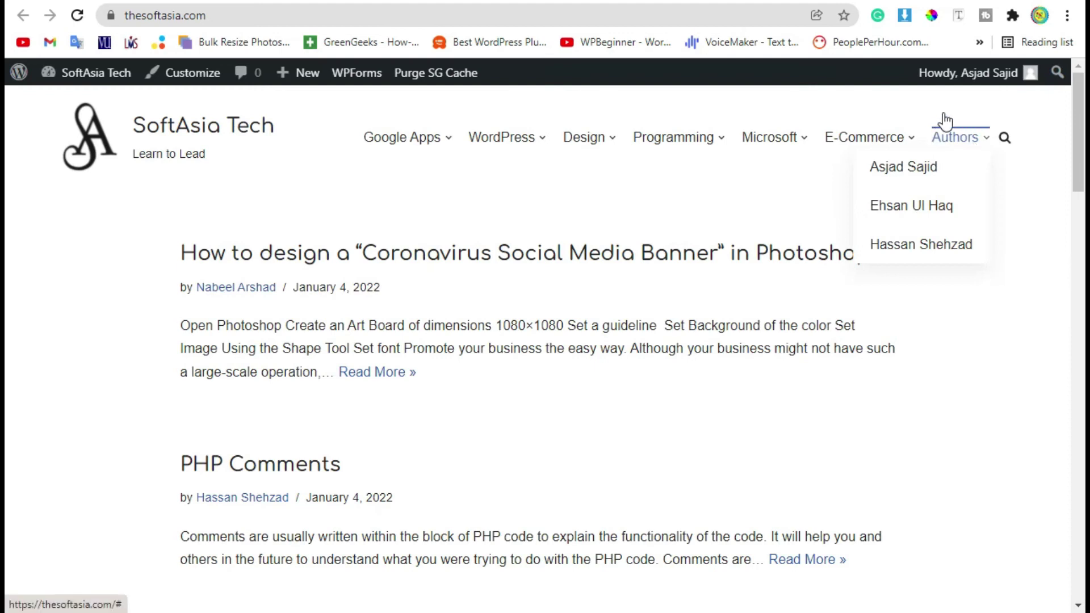
pyautogui.moveTo(938, 108); pyautogui.dragTo(964, 142)
pyautogui.click(996, 156)
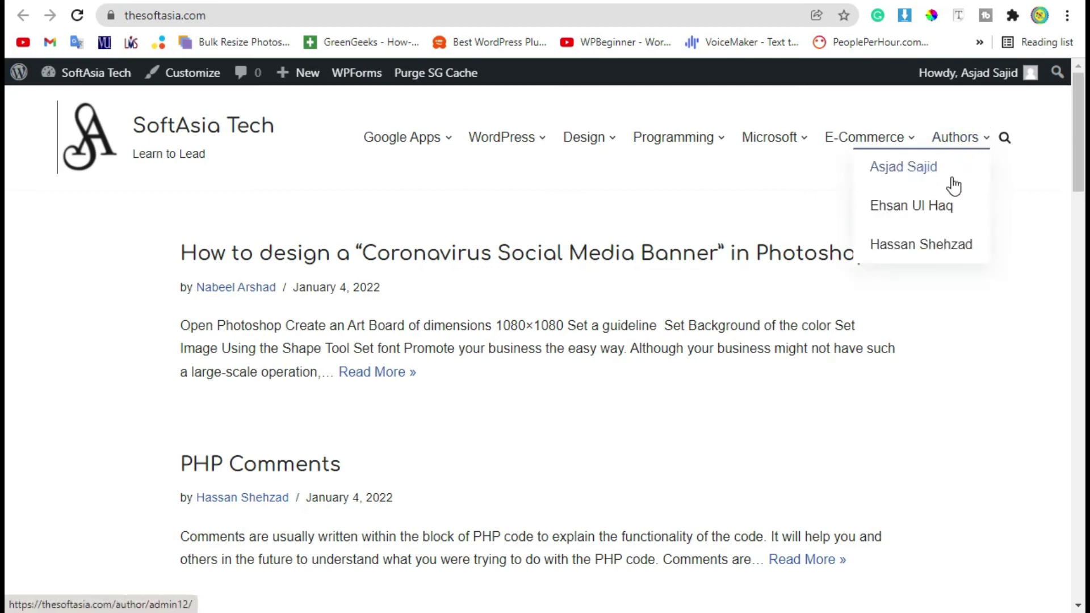
pyautogui.click(927, 244)
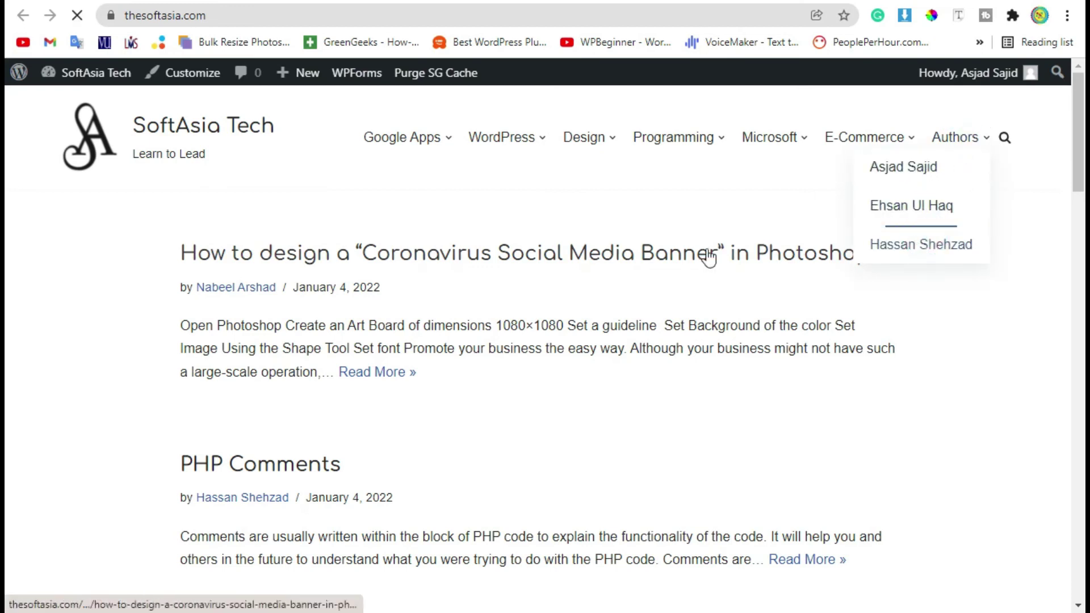
# Step: Browse the author's post archive and highlight the author name heading
pyautogui.moveTo(173, 247); pyautogui.dragTo(521, 299)
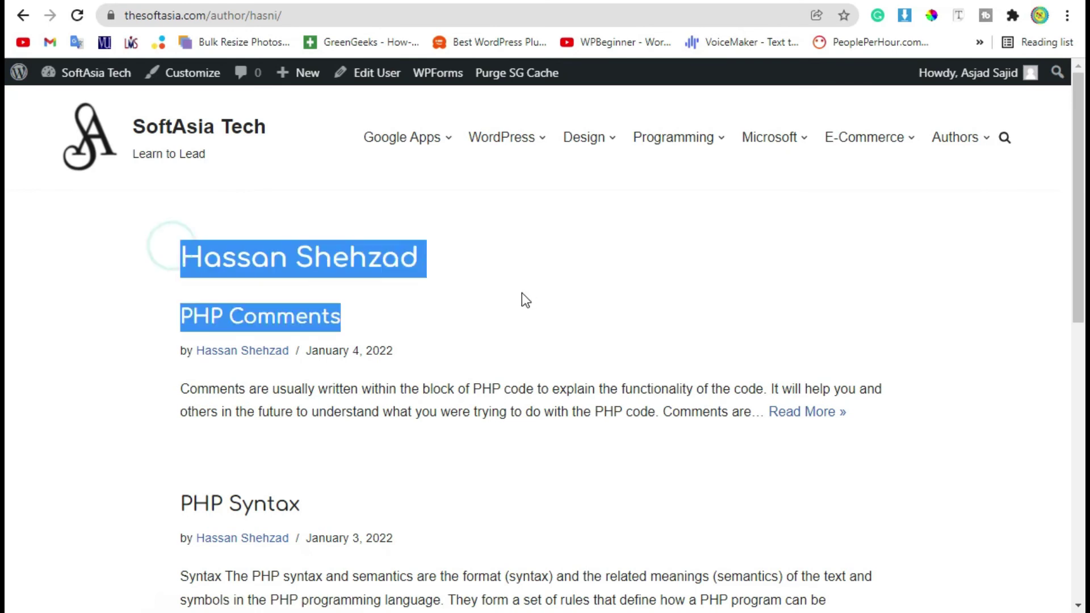
pyautogui.scroll(-4, 68, 431)
pyautogui.scroll(-6, 648, 544)
pyautogui.moveTo(889, 503); pyautogui.dragTo(46, 229)
pyautogui.scroll(12, 46, 229)
pyautogui.click(81, 264)
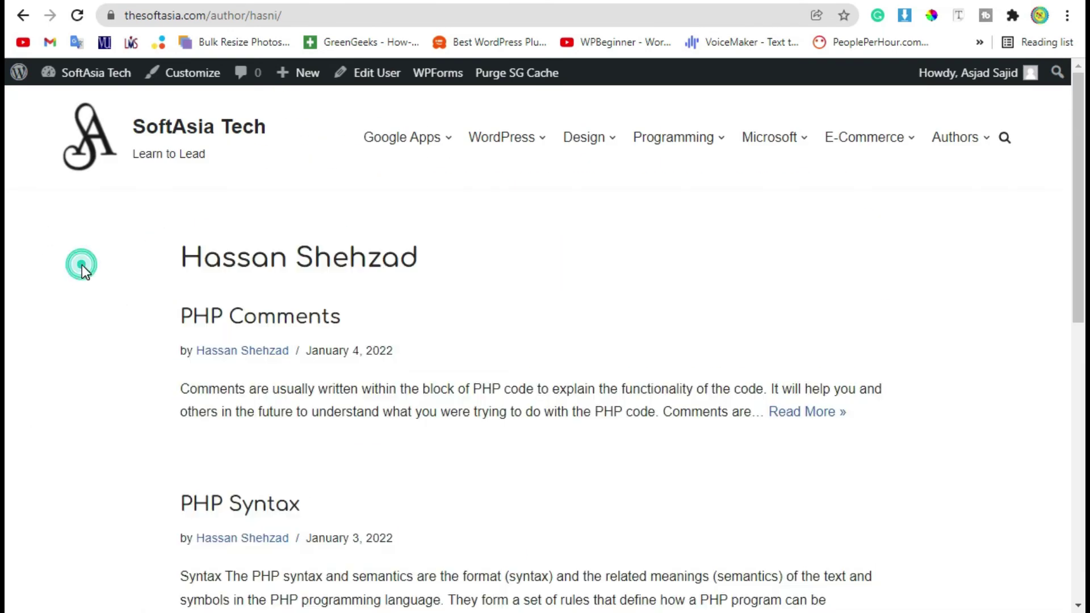
pyautogui.moveTo(358, 250); pyautogui.dragTo(147, 251)
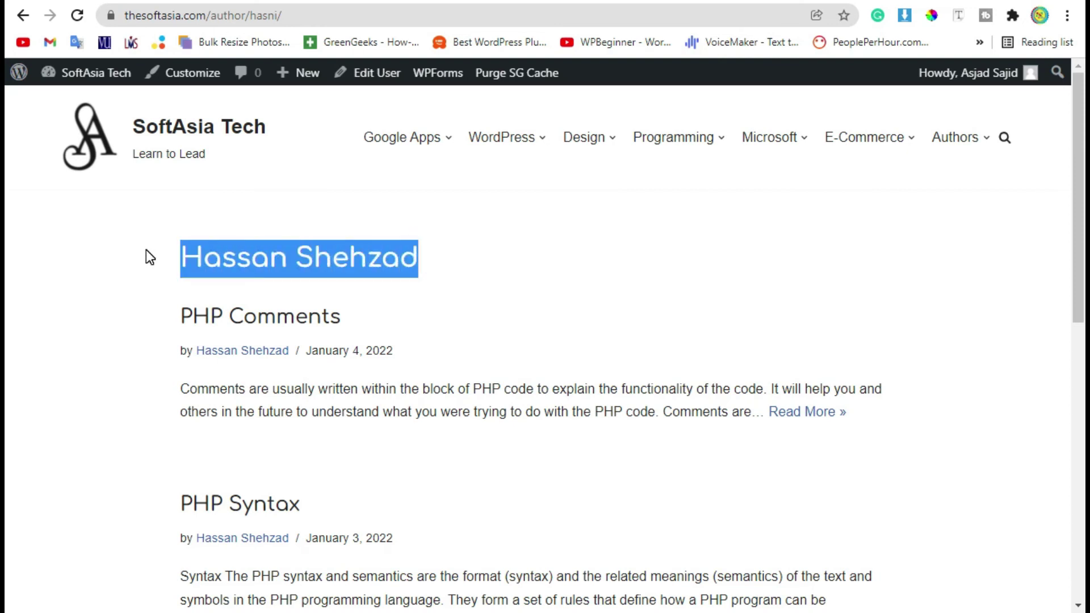
pyautogui.moveTo(942, 150)
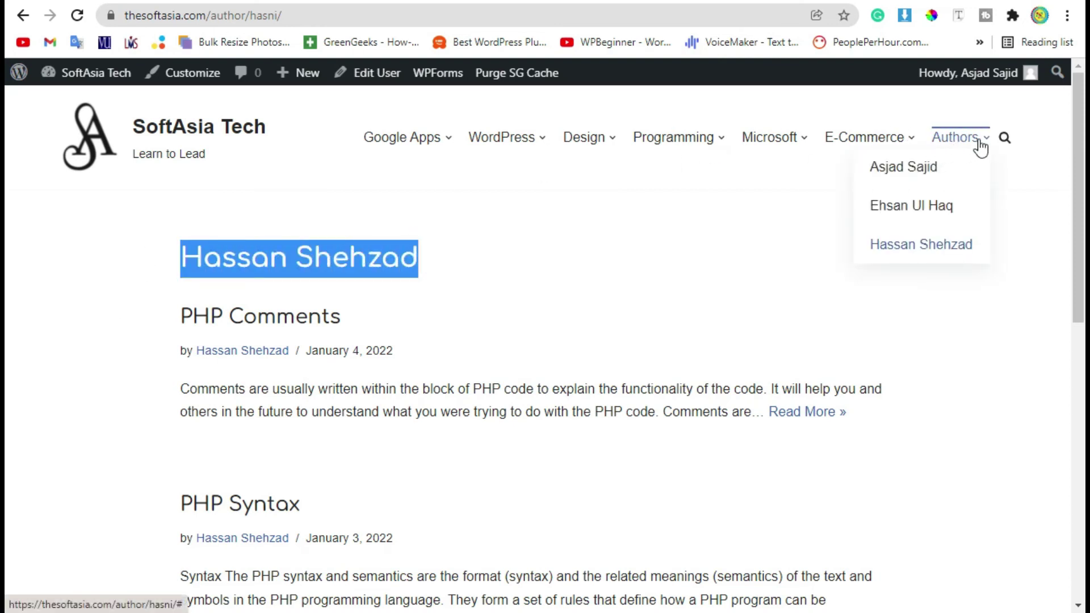